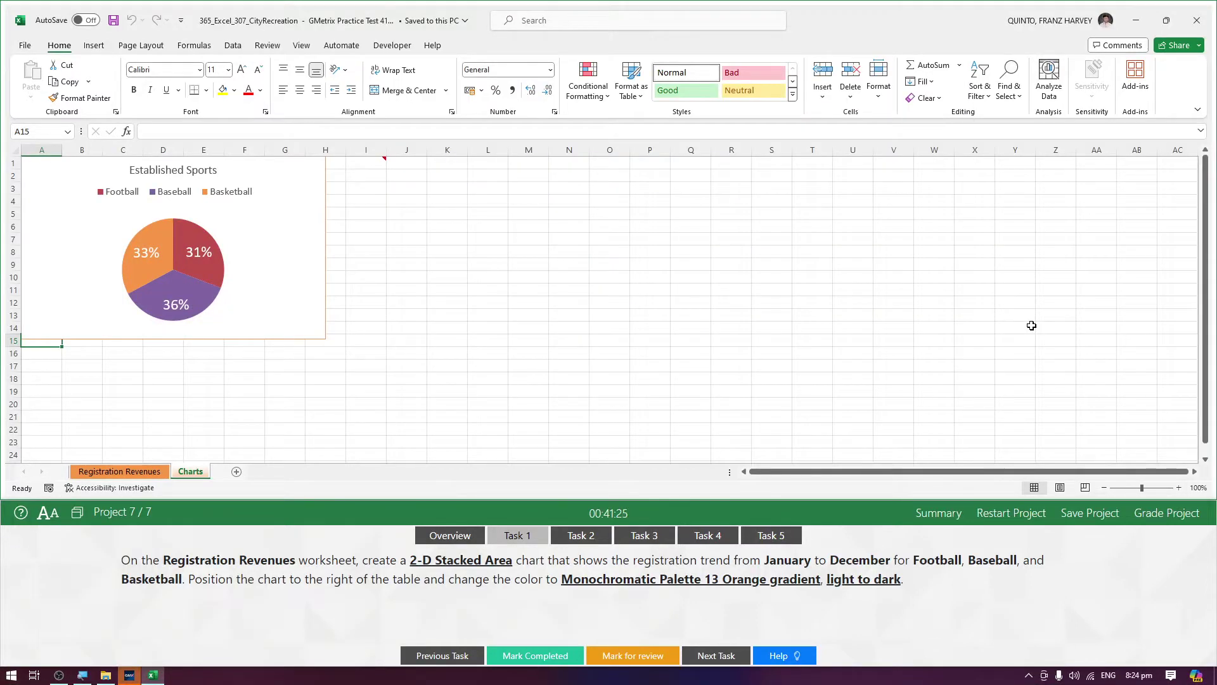
# Flip to the Charts sheet and back, ending on Registration Revenues with the City Recreation table.
pyautogui.click(142, 475)
pyautogui.click(190, 472)
pyautogui.click(138, 477)
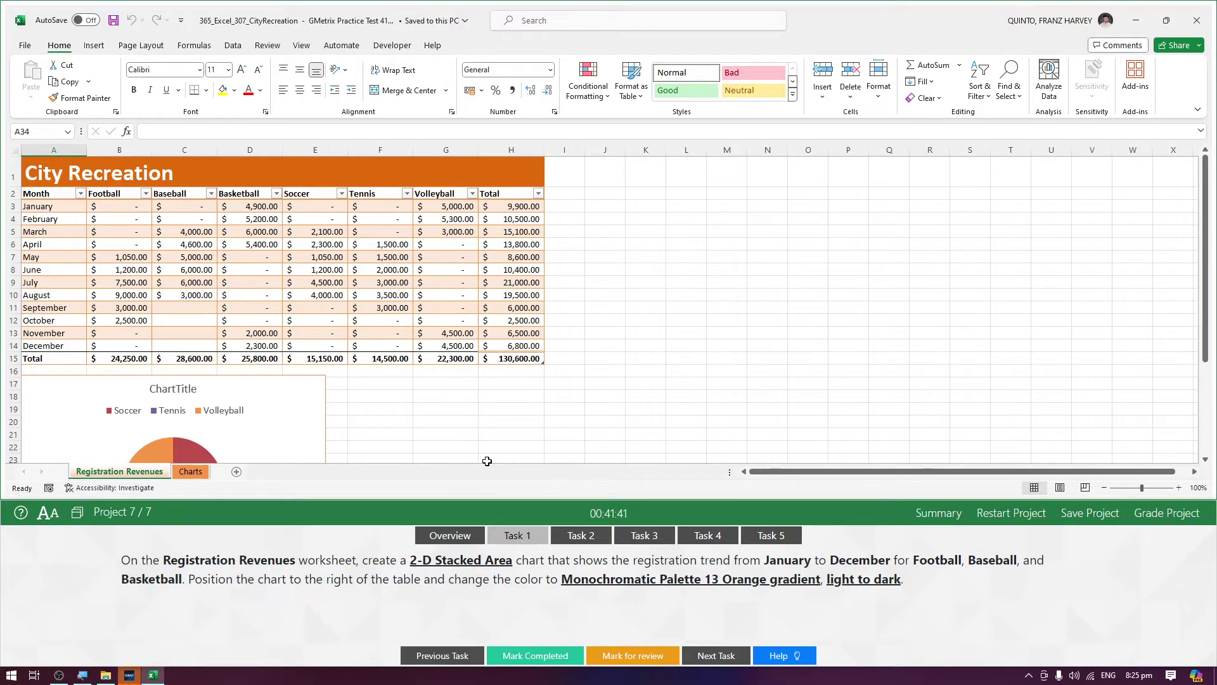
pyautogui.moveTo(485, 460)
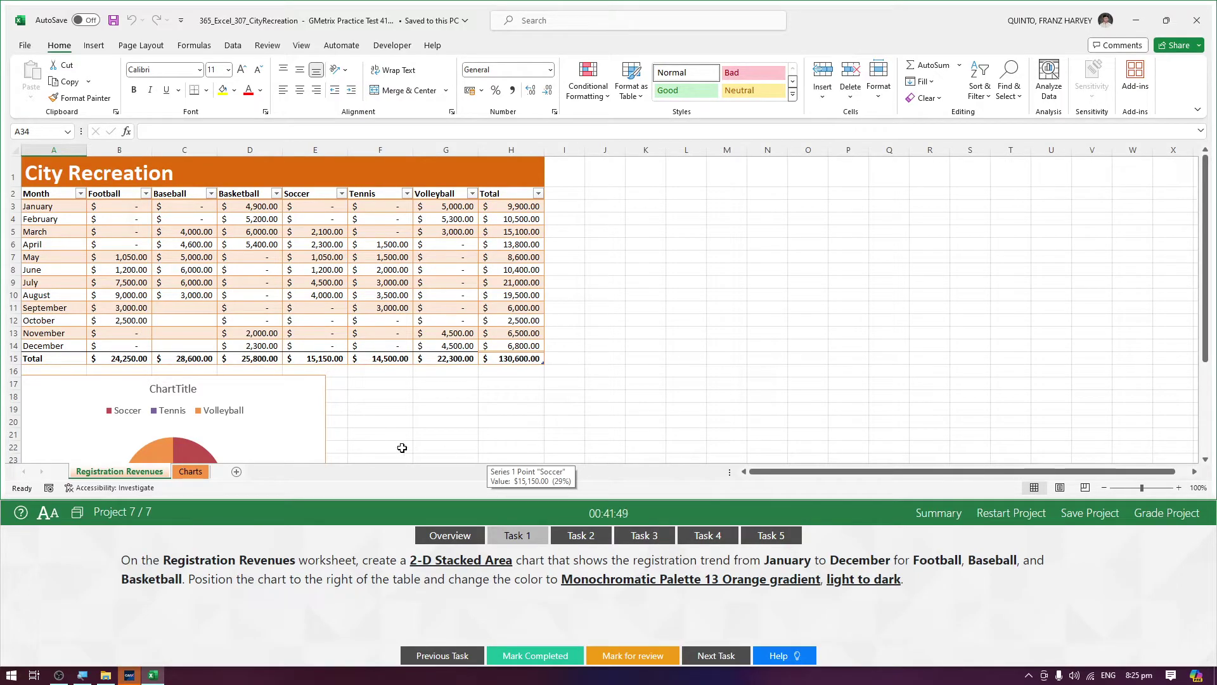
# Select A3:D14, the months plus Football, Baseball and Basketball columns, redoing the selection once.
pyautogui.click(60, 207)
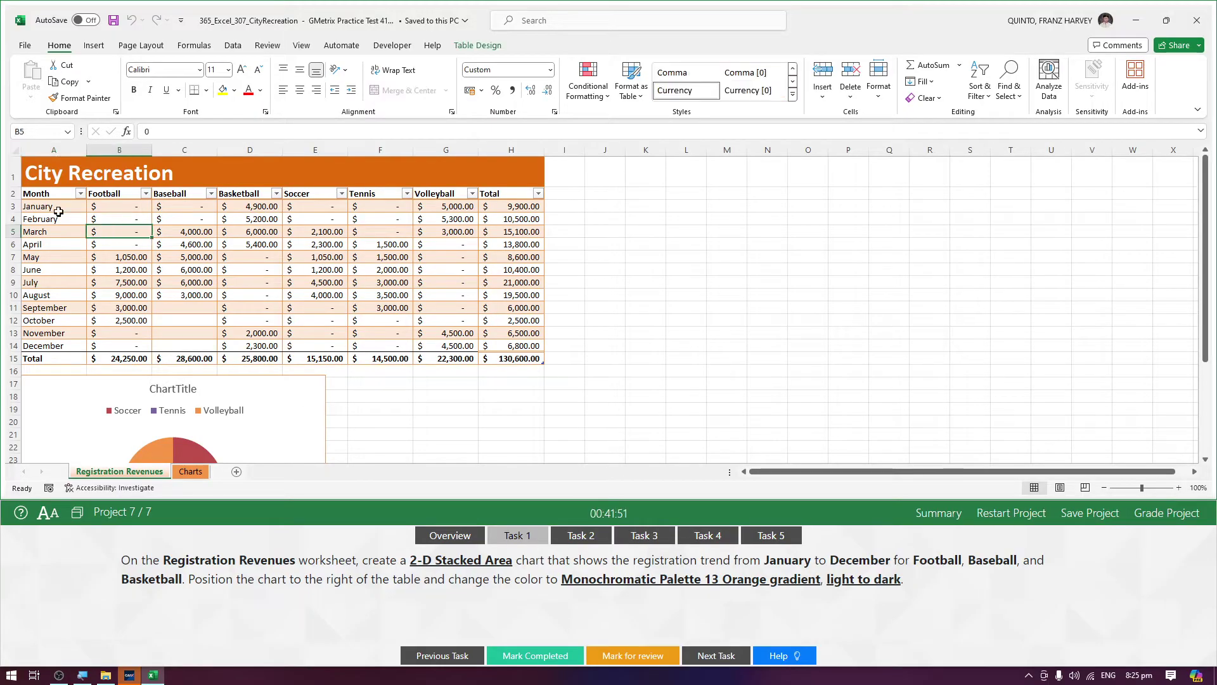
pyautogui.moveTo(60, 207)
pyautogui.mouseDown()
pyautogui.moveTo(70, 346)
pyautogui.moveTo(232, 342)
pyautogui.mouseUp()
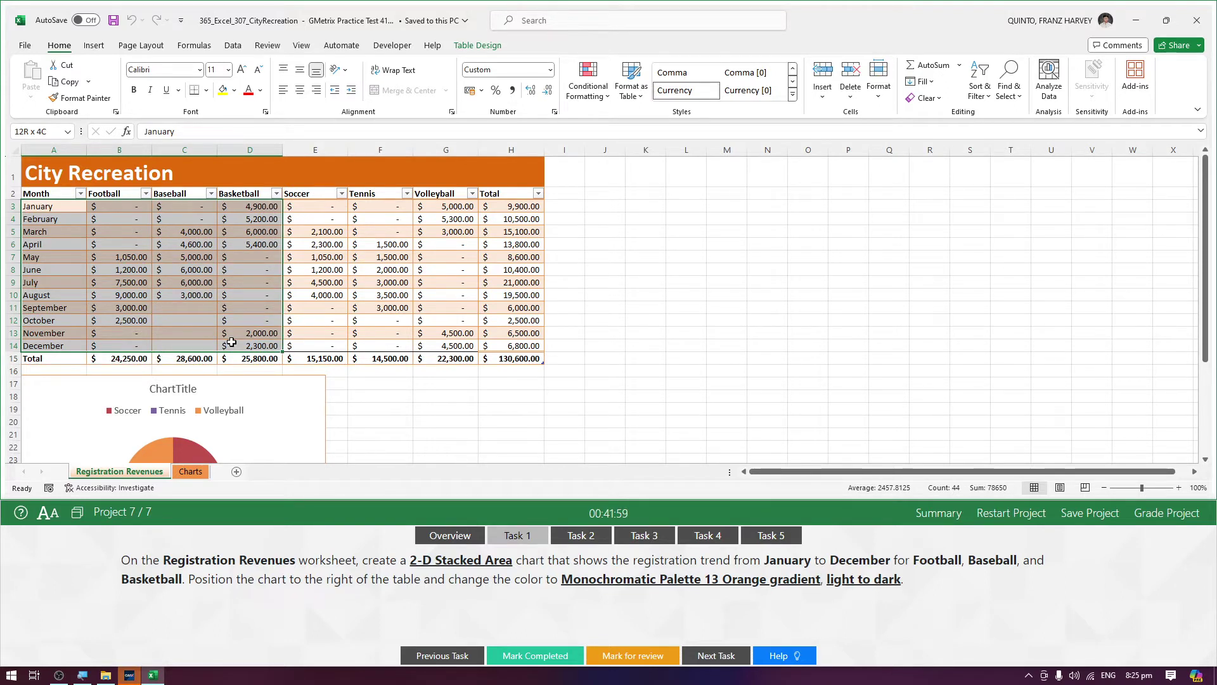
pyautogui.moveTo(231, 343); pyautogui.dragTo(231, 342)
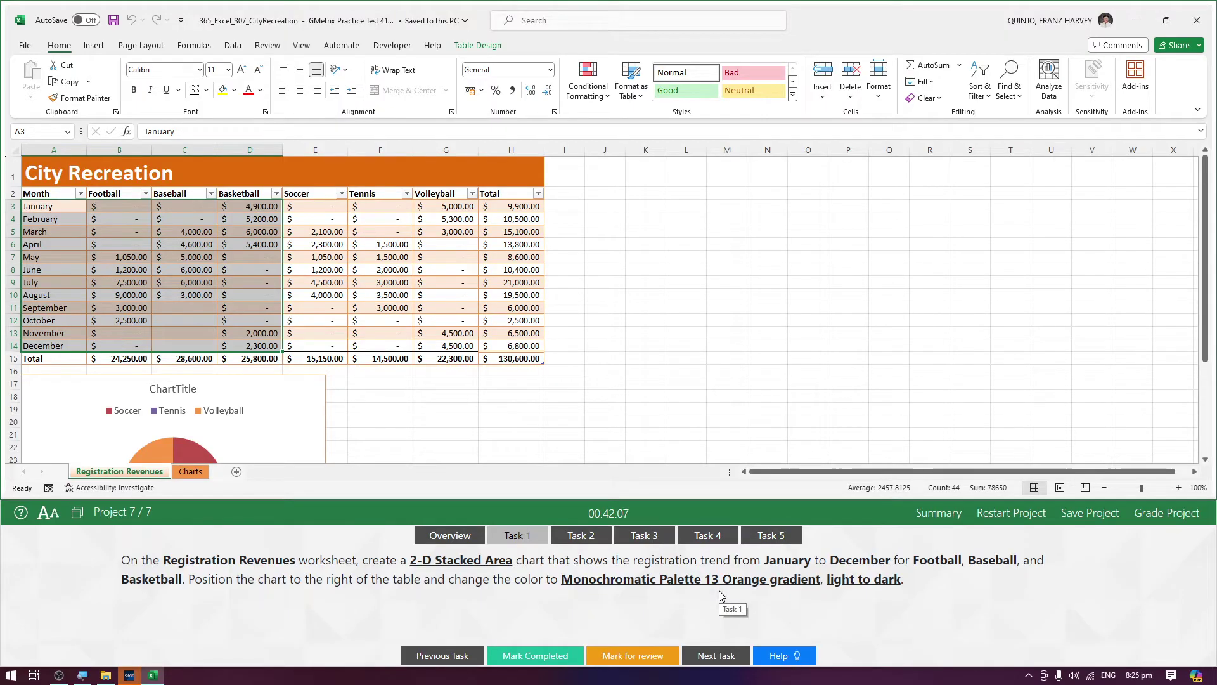
pyautogui.click(451, 445)
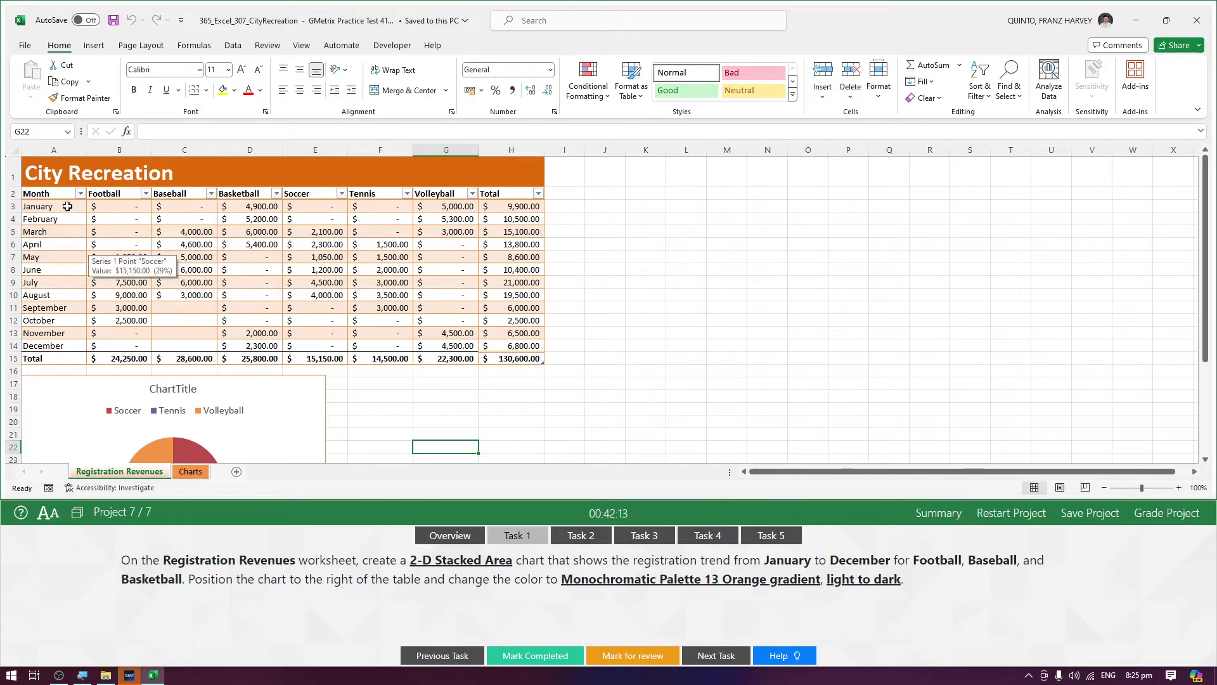
pyautogui.moveTo(68, 206)
pyautogui.mouseDown()
pyautogui.moveTo(94, 340)
pyautogui.moveTo(241, 348)
pyautogui.mouseUp()
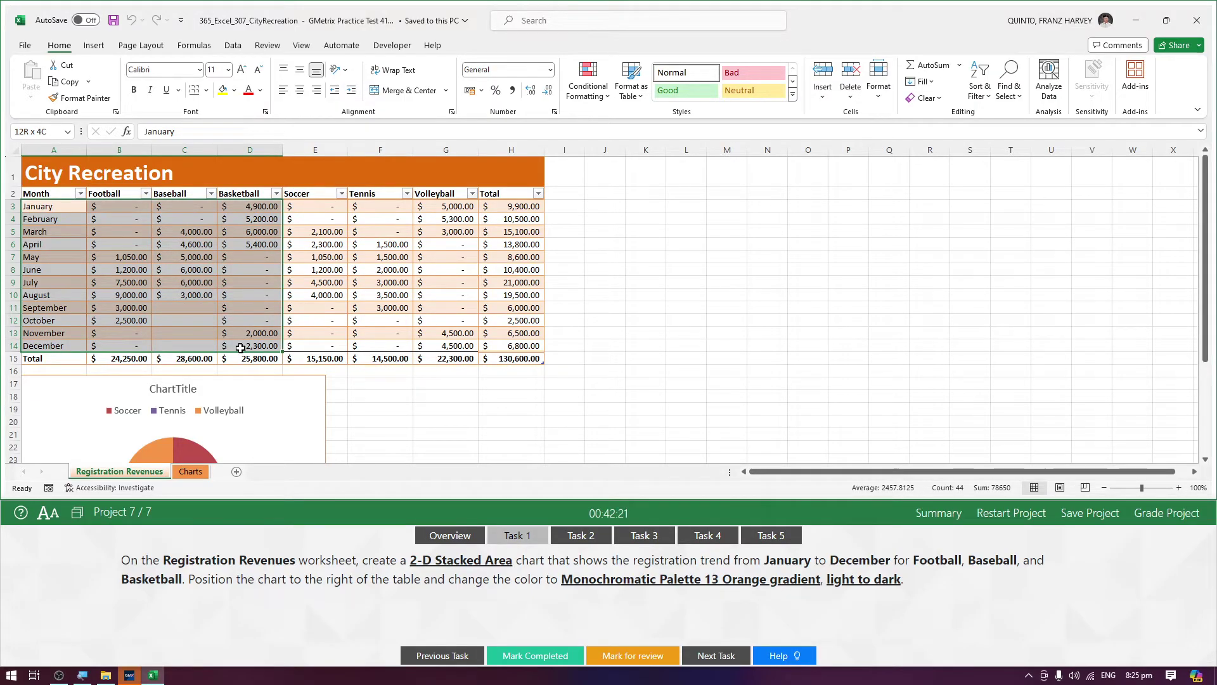
pyautogui.moveTo(241, 348); pyautogui.dragTo(240, 353)
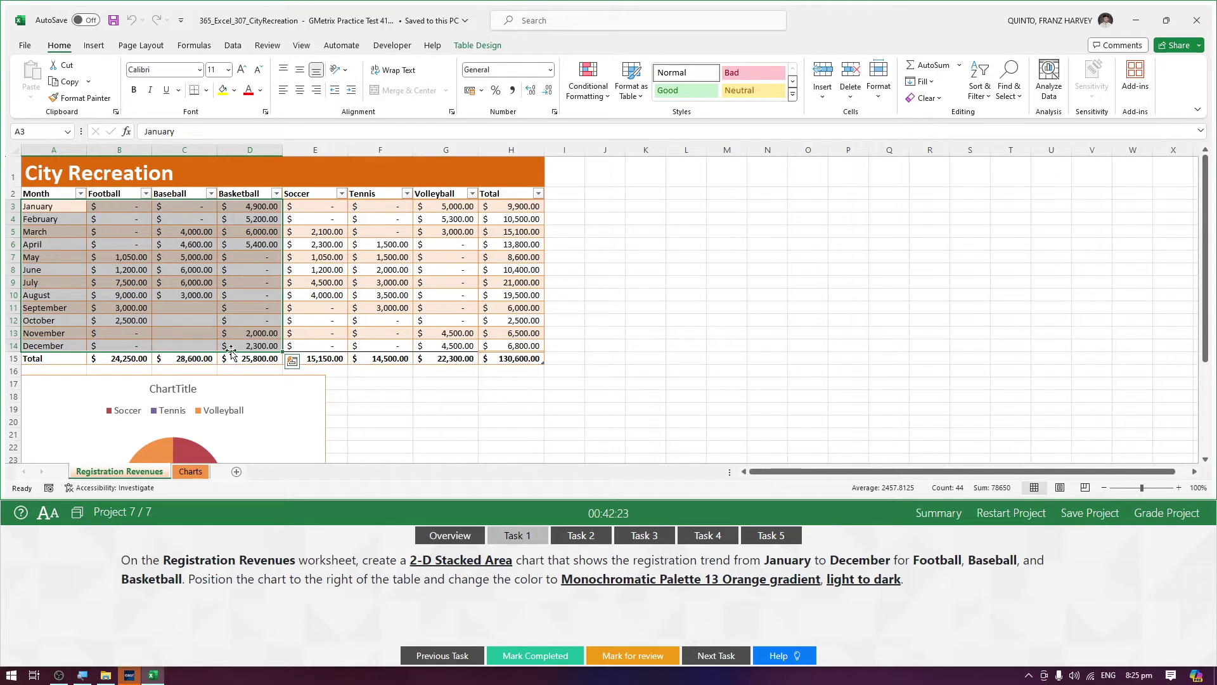
# Insert a 2-D Stacked Area chart of the selected data from the All Charts list.
pyautogui.click(95, 46)
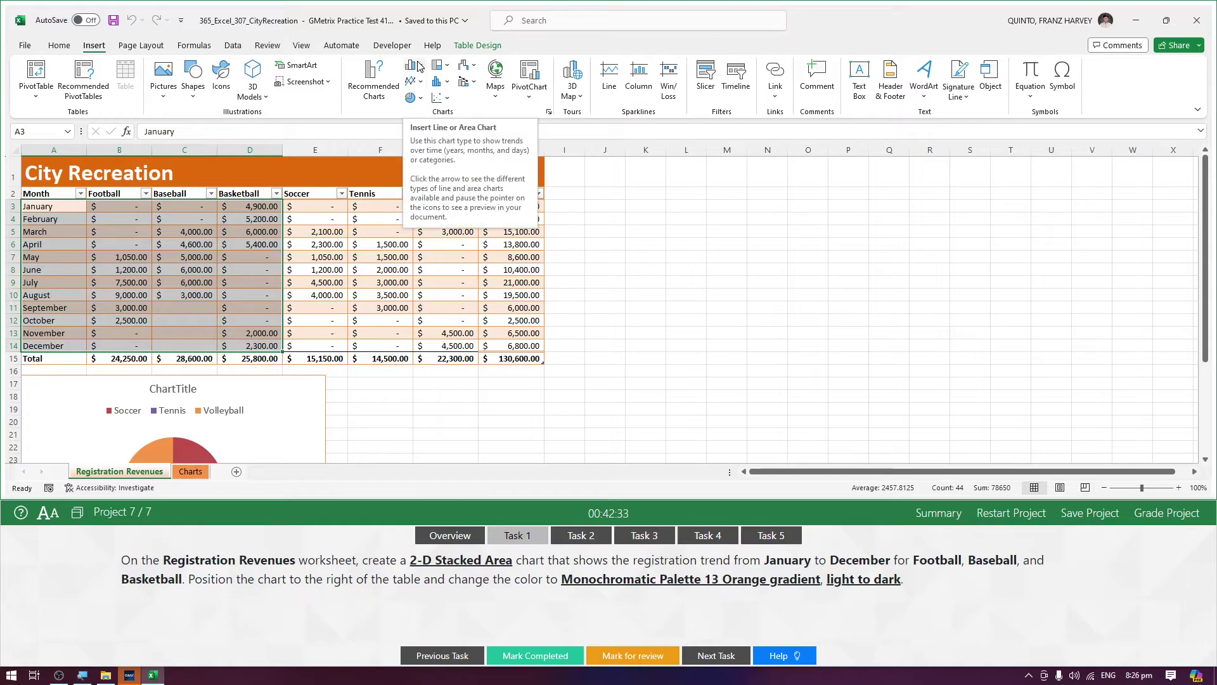
pyautogui.click(549, 113)
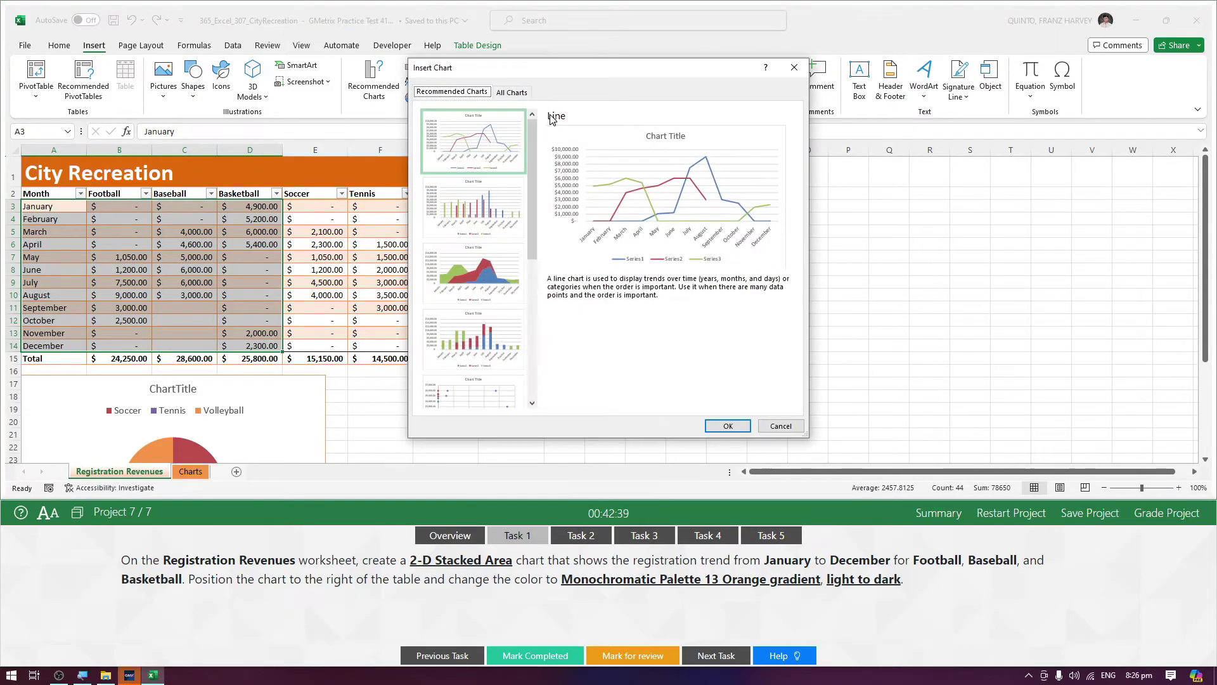
pyautogui.click(517, 97)
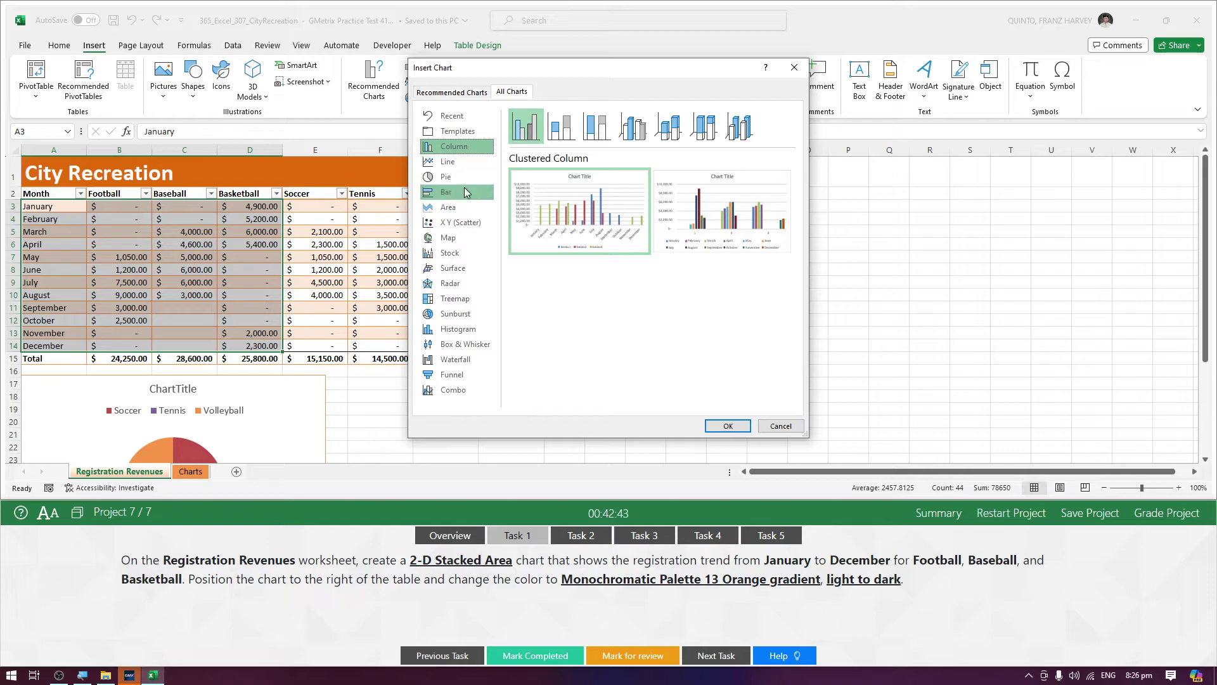
pyautogui.click(459, 209)
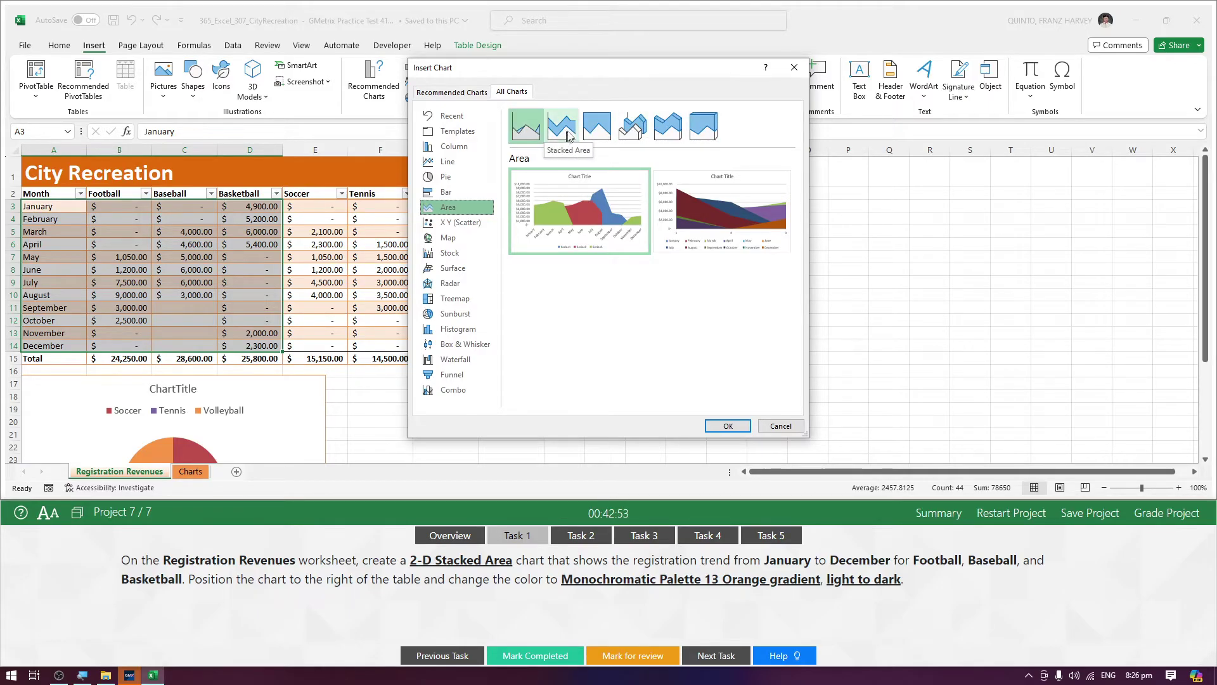
pyautogui.click(568, 136)
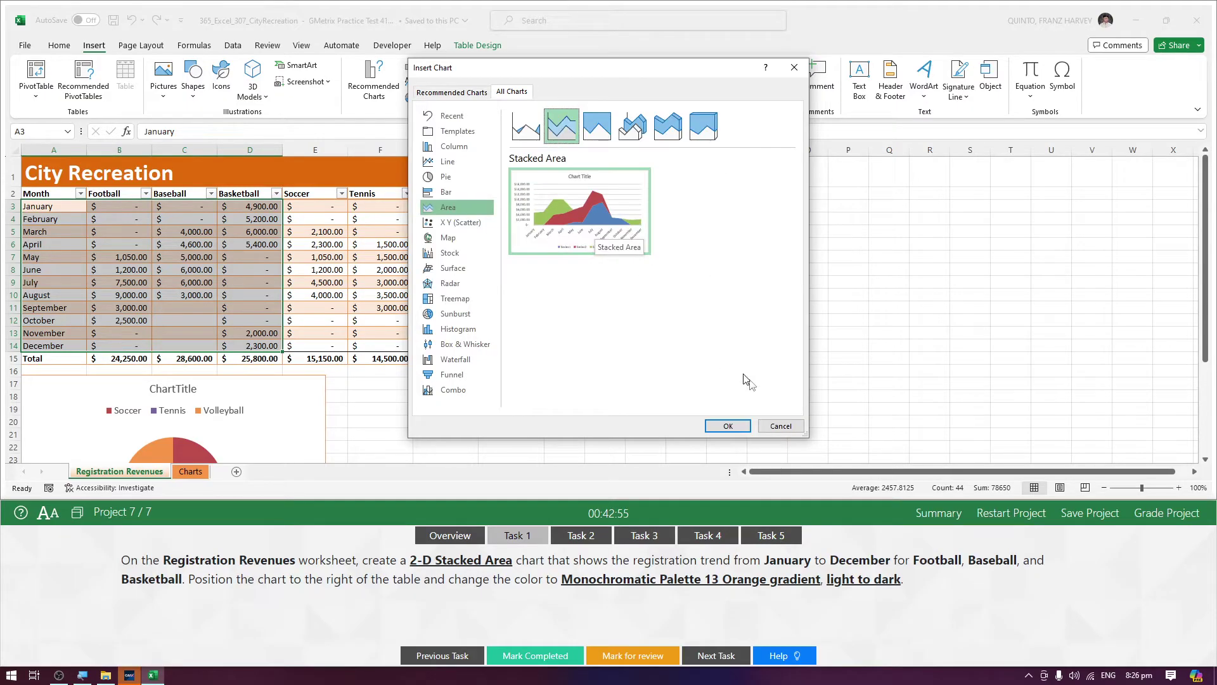
pyautogui.click(728, 425)
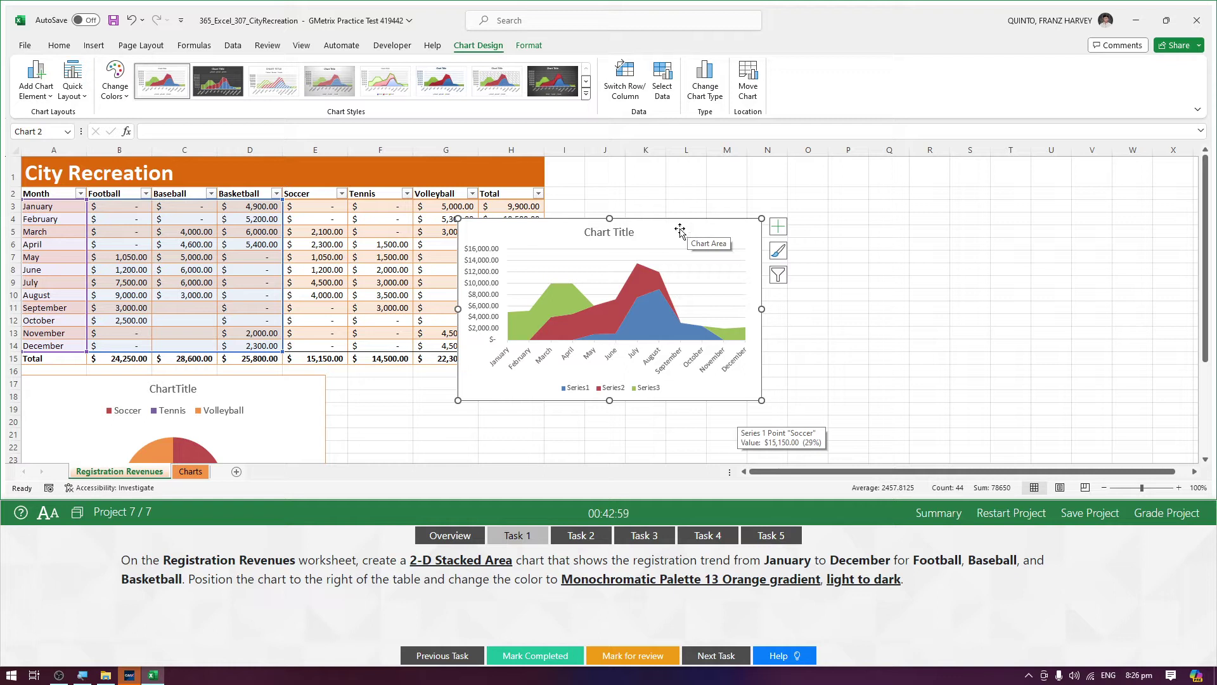
# Drag the chart beside the table so it starts at column I, level with the table's top.
pyautogui.moveTo(670, 233)
pyautogui.mouseDown()
pyautogui.moveTo(820, 194)
pyautogui.moveTo(767, 158)
pyautogui.mouseUp()
pyautogui.moveTo(685, 230); pyautogui.dragTo(777, 170)
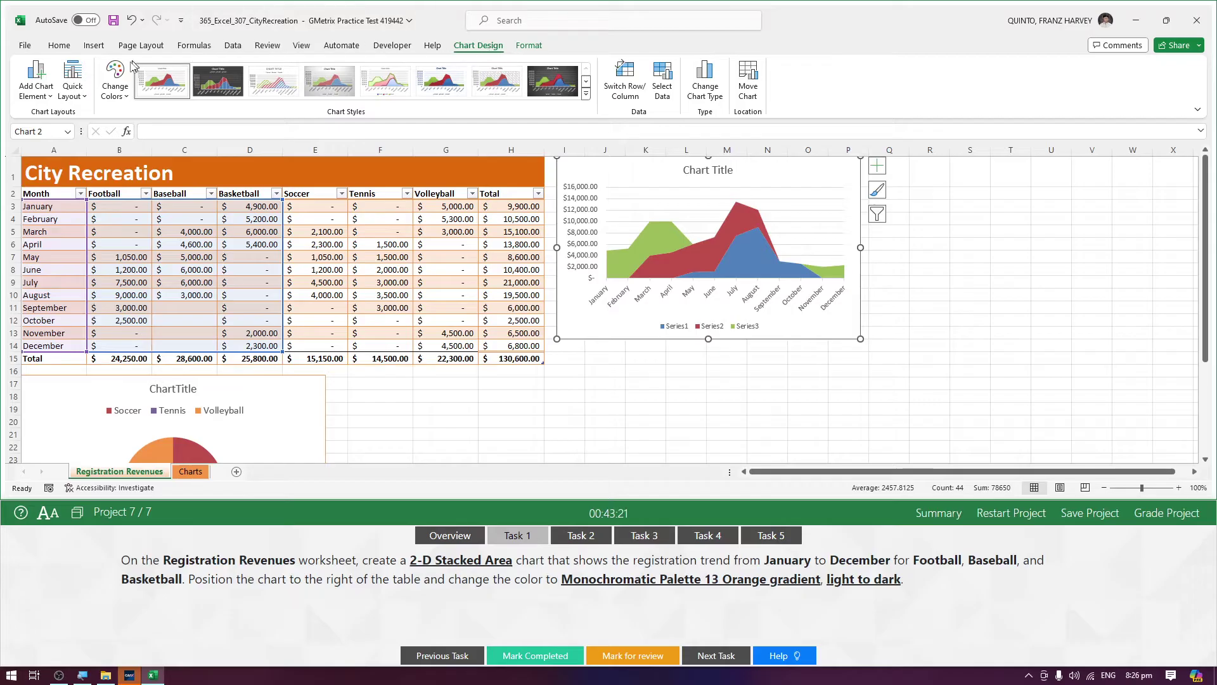
# Apply Monochromatic Palette 13 (orange, light to dark) to the chart and mark Task 1 completed.
pyautogui.click(116, 101)
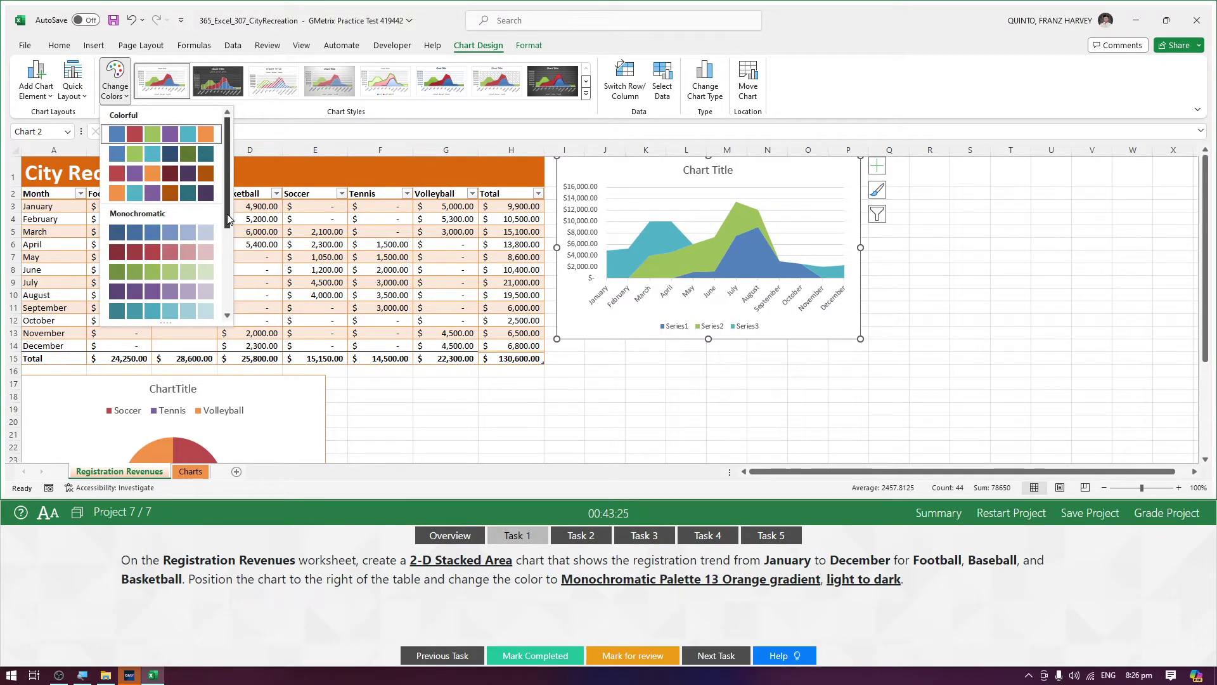
pyautogui.moveTo(228, 218); pyautogui.dragTo(221, 309)
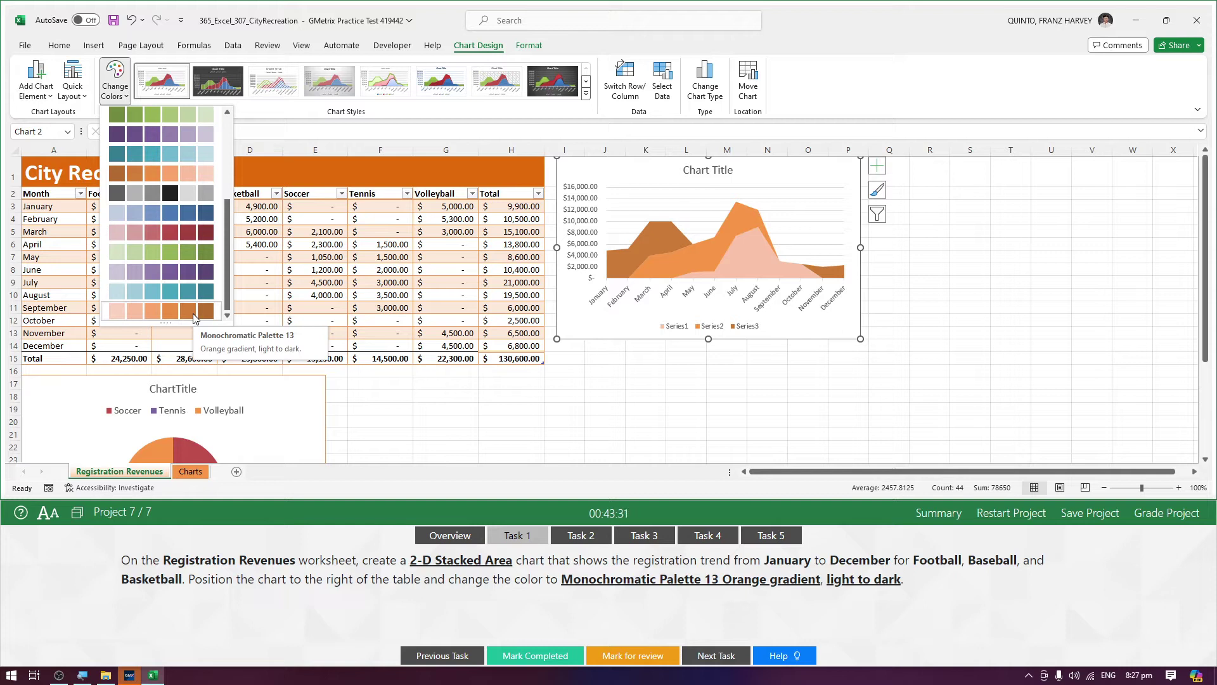
pyautogui.click(192, 313)
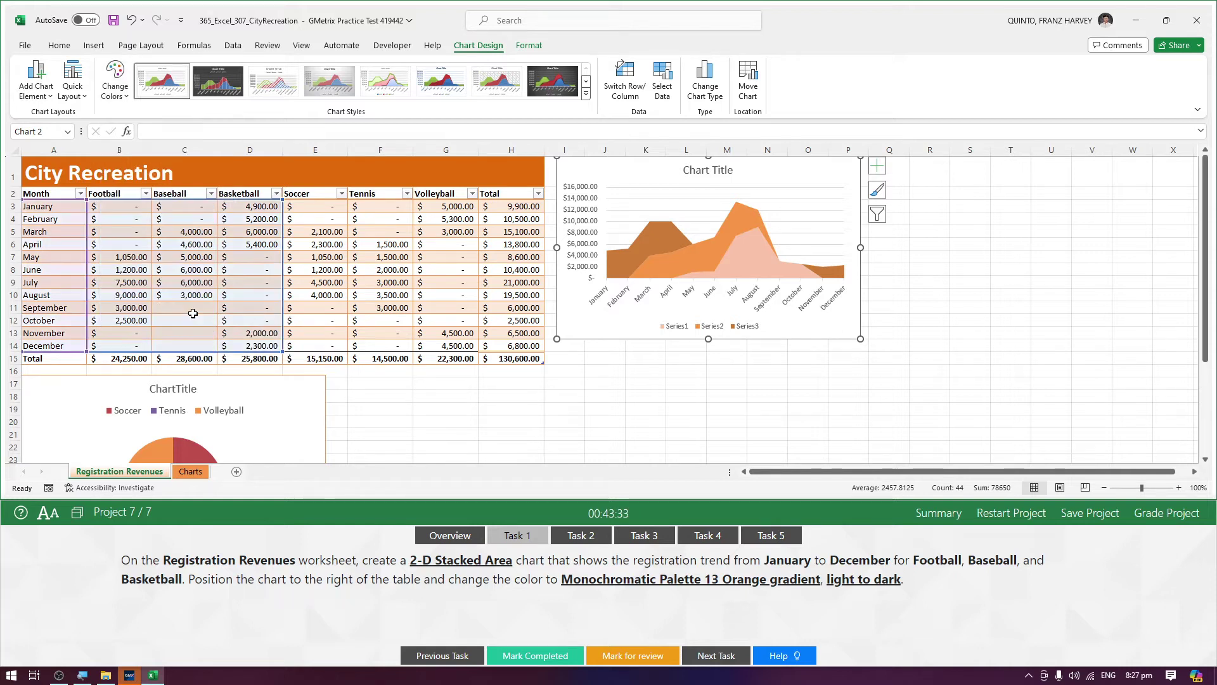
pyautogui.click(541, 661)
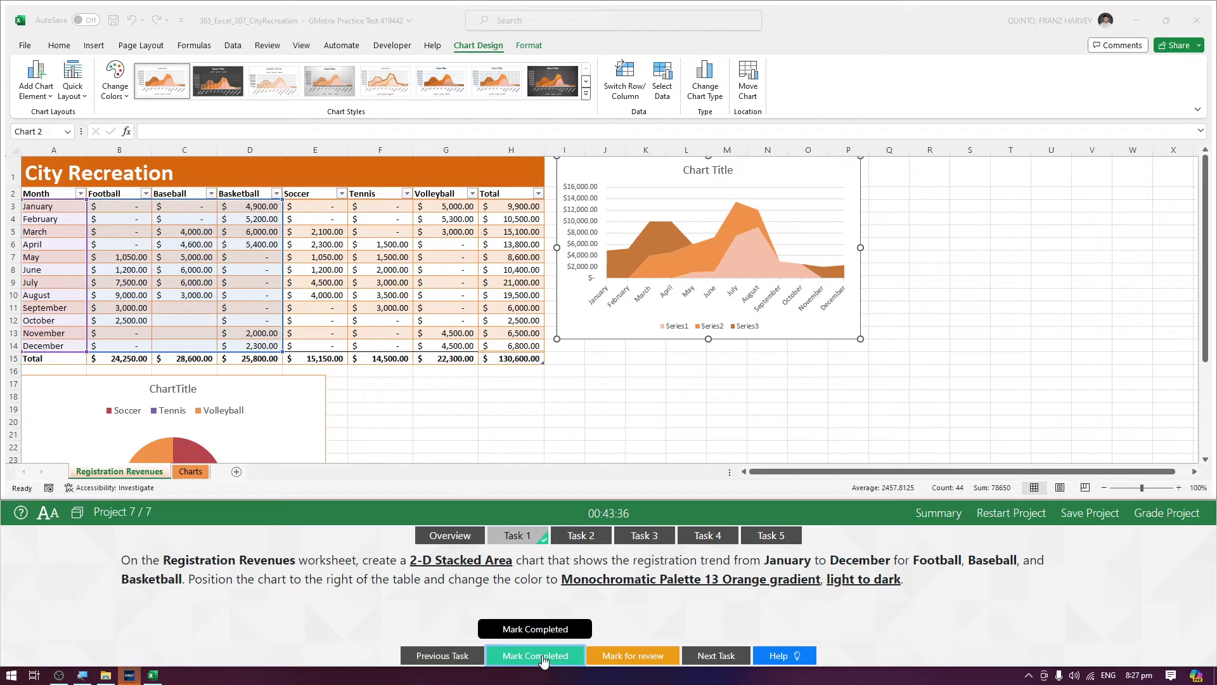
pyautogui.click(127, 578)
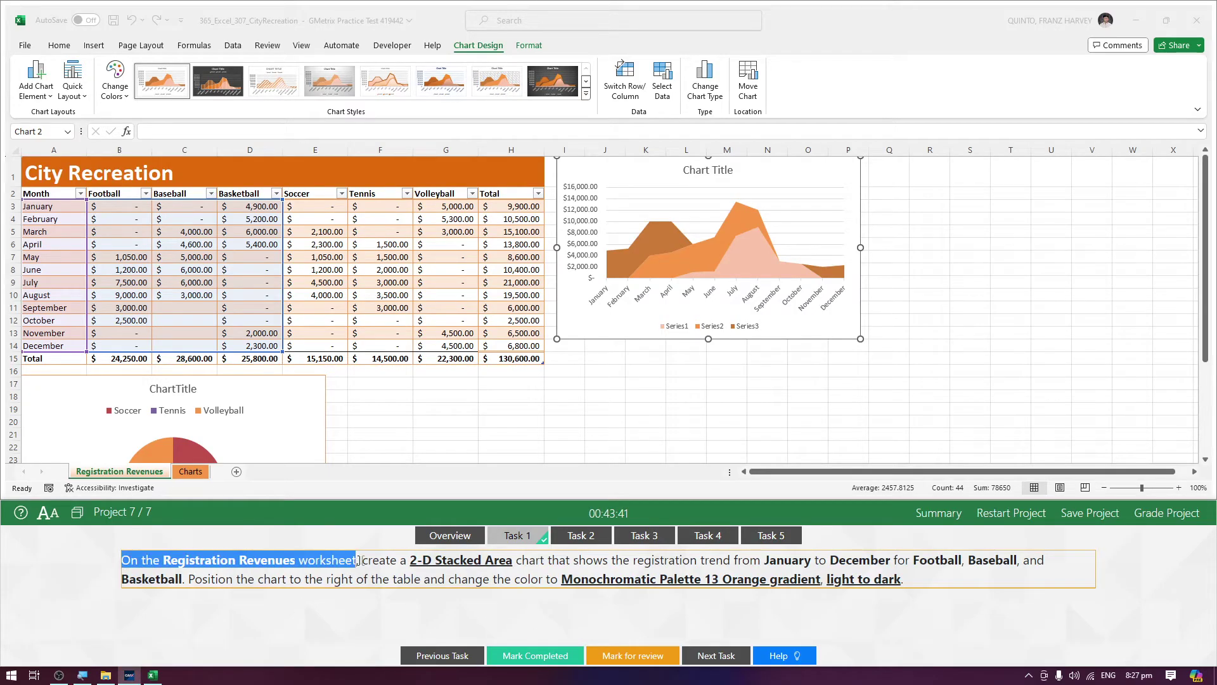
pyautogui.moveTo(144, 563)
pyautogui.mouseDown()
pyautogui.moveTo(471, 560)
pyautogui.moveTo(582, 574)
pyautogui.mouseUp()
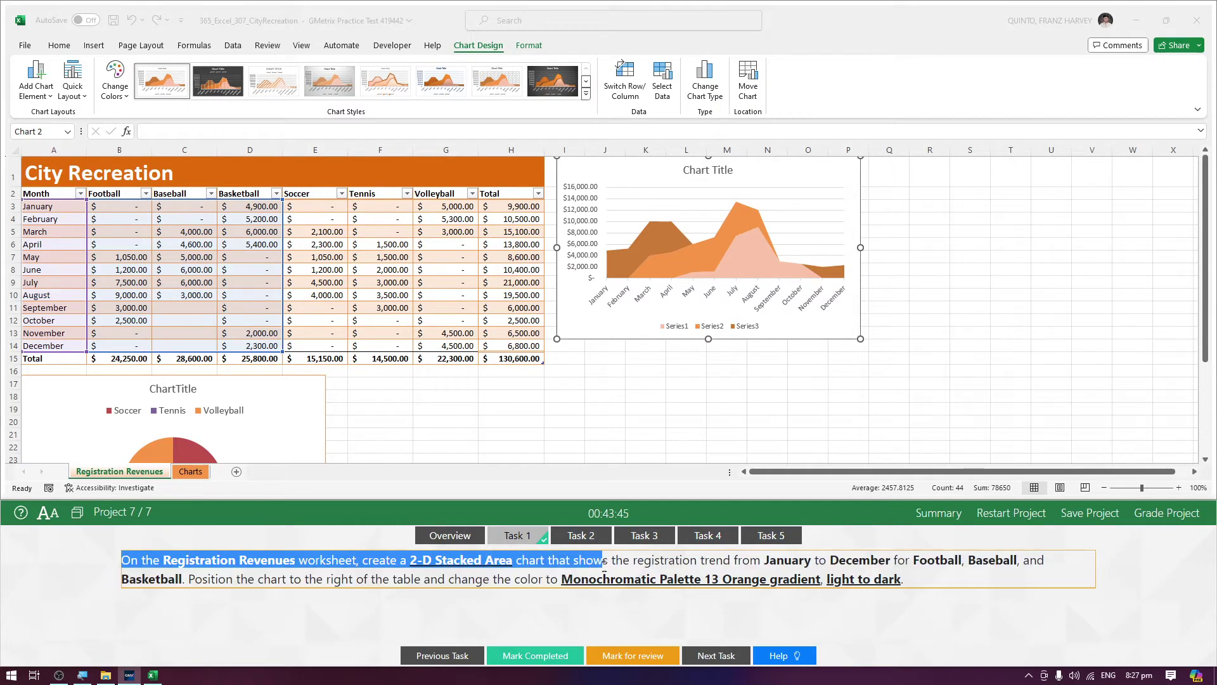
pyautogui.moveTo(582, 573); pyautogui.dragTo(703, 561)
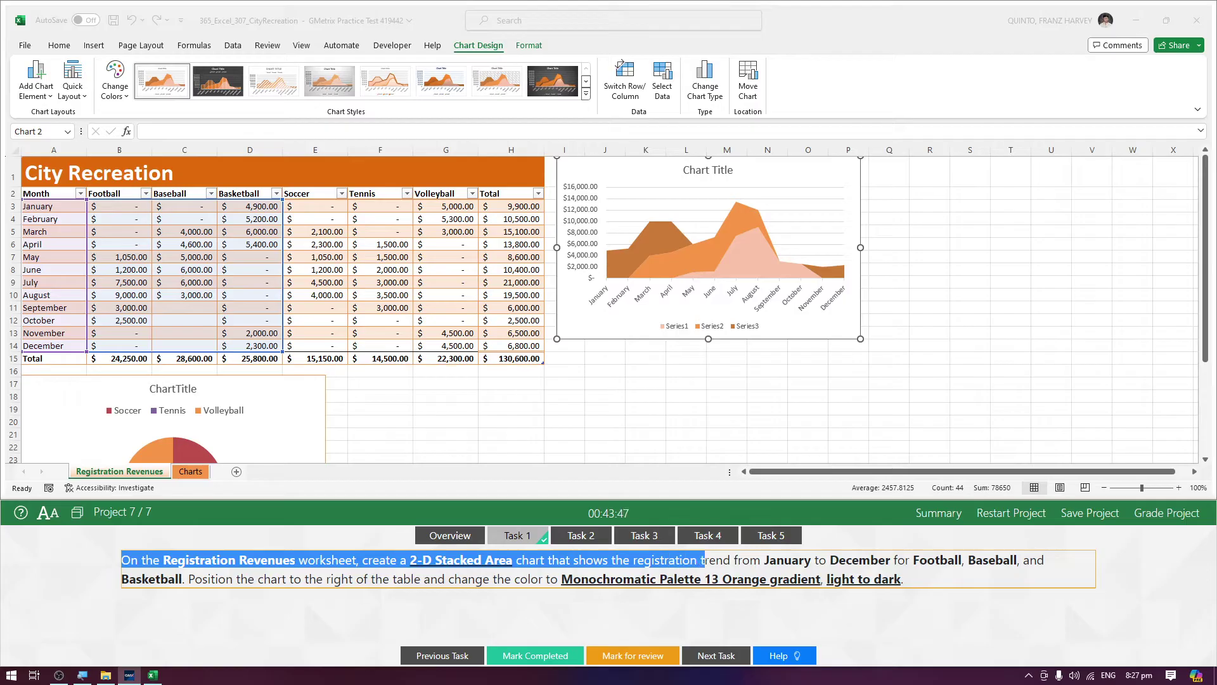
pyautogui.click(734, 572)
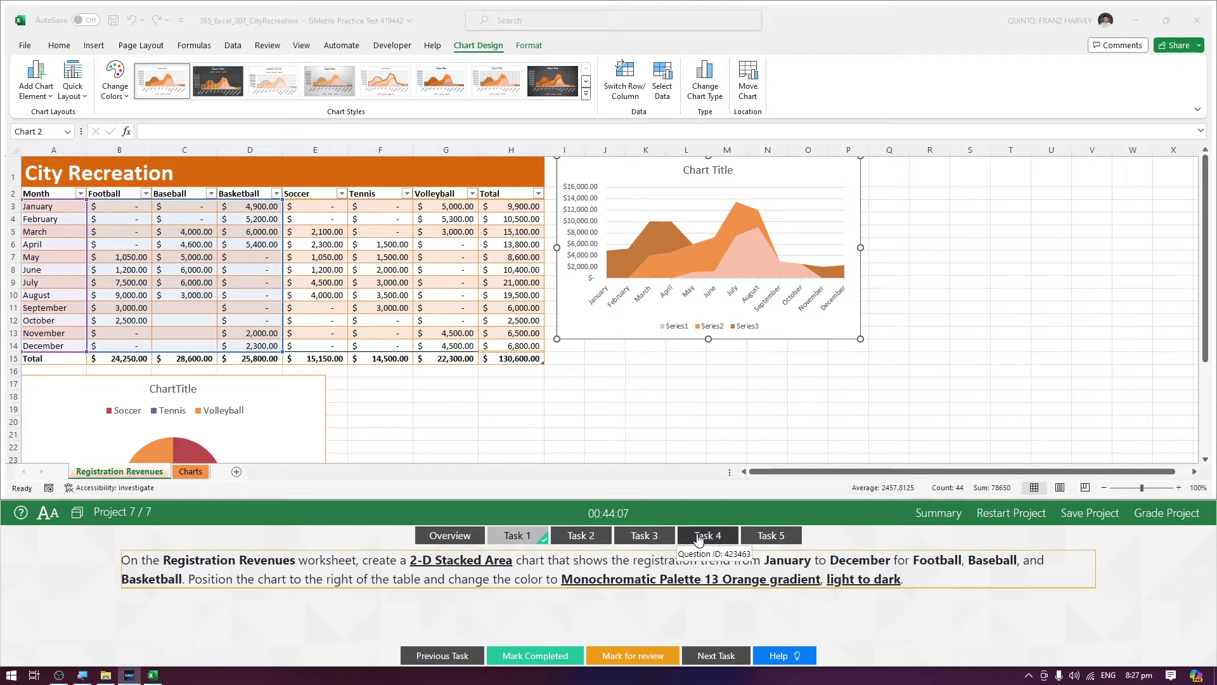
# Open Task 2 and retitle the Soccer, Tennis and Volleyball pie chart 'New Sports'.
pyautogui.click(570, 541)
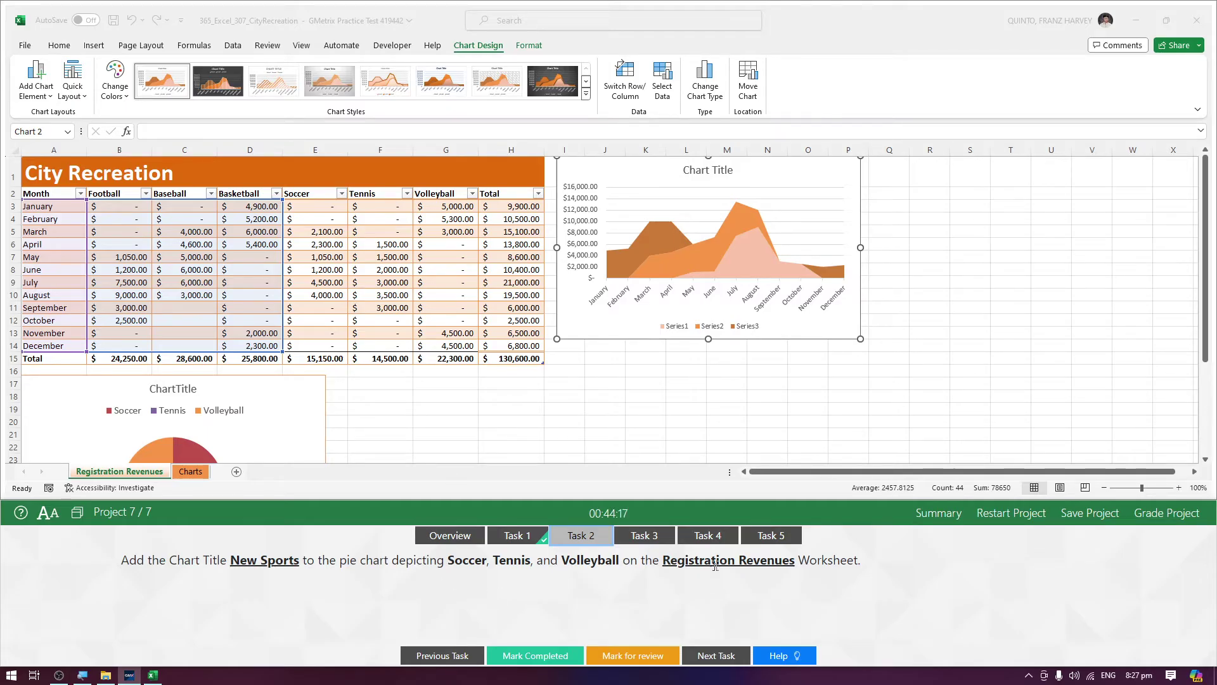
pyautogui.scroll(-2, 202, 424)
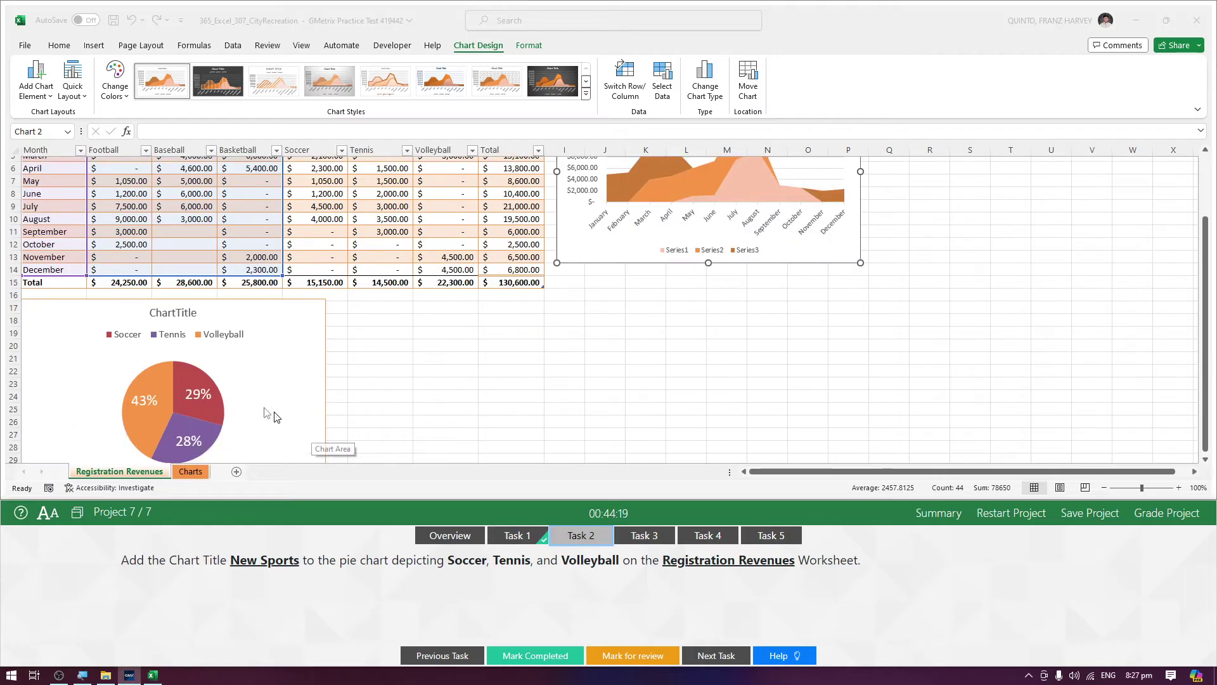
pyautogui.scroll(-1, 247, 406)
pyautogui.click(292, 289)
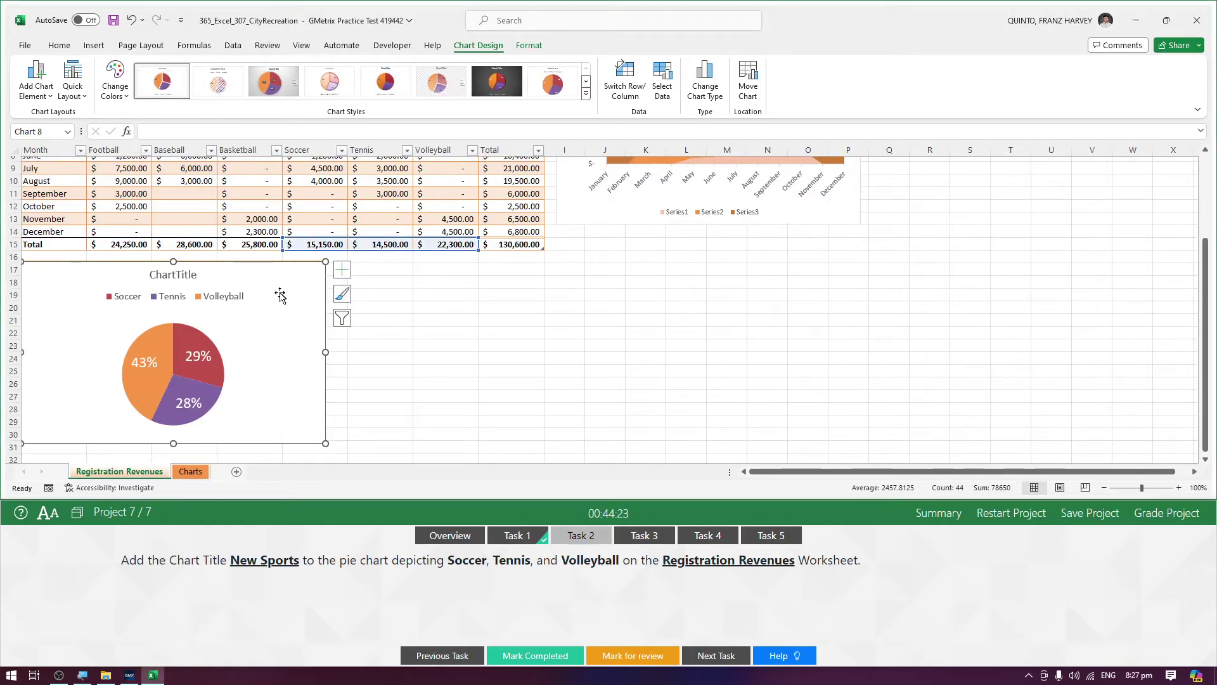
pyautogui.click(182, 278)
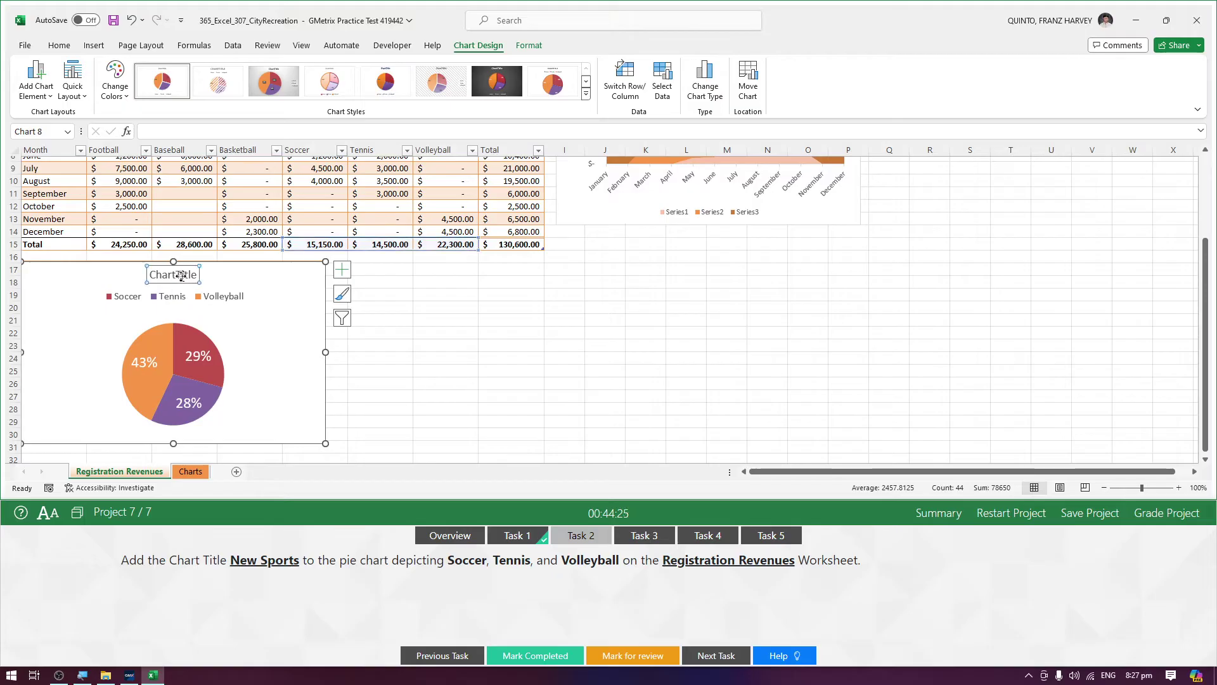
pyautogui.tripleClick(183, 279)
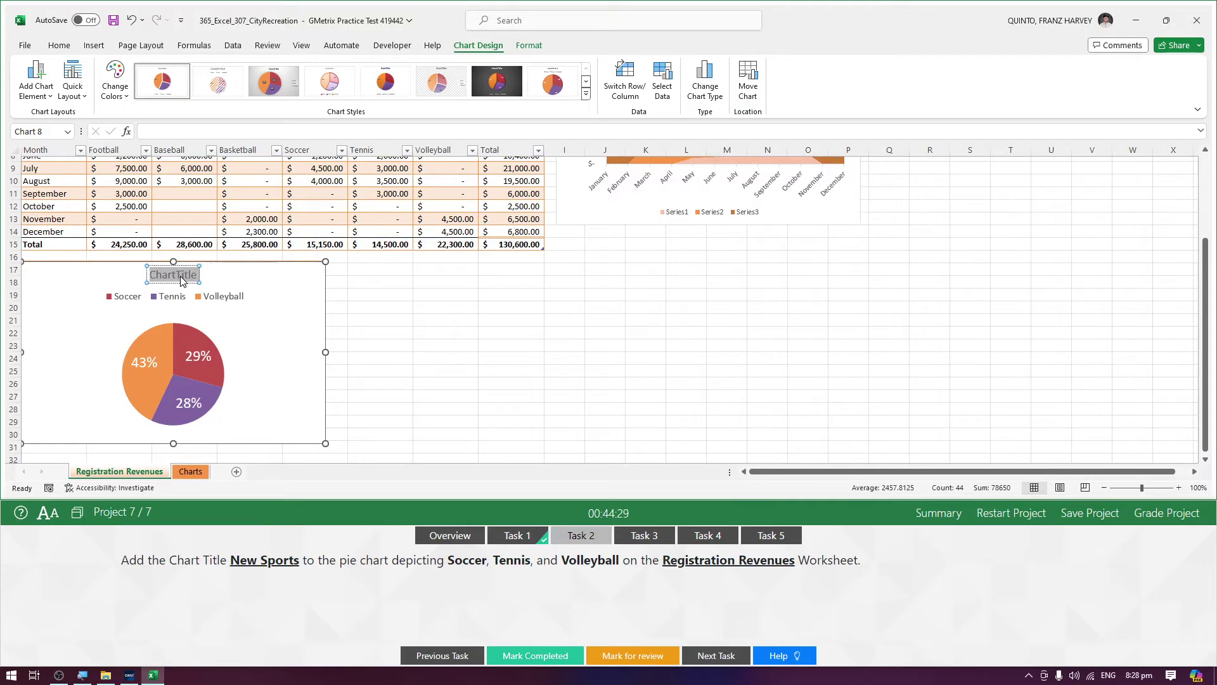
pyautogui.write('New Spo')
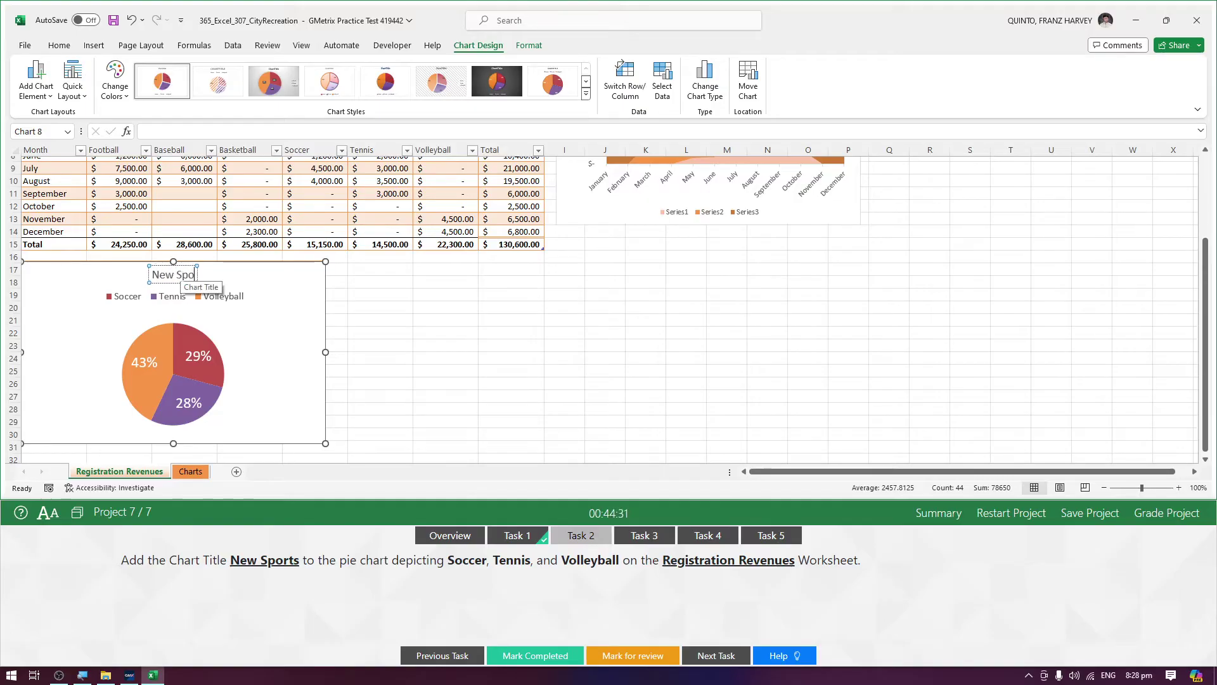
pyautogui.write('rts')
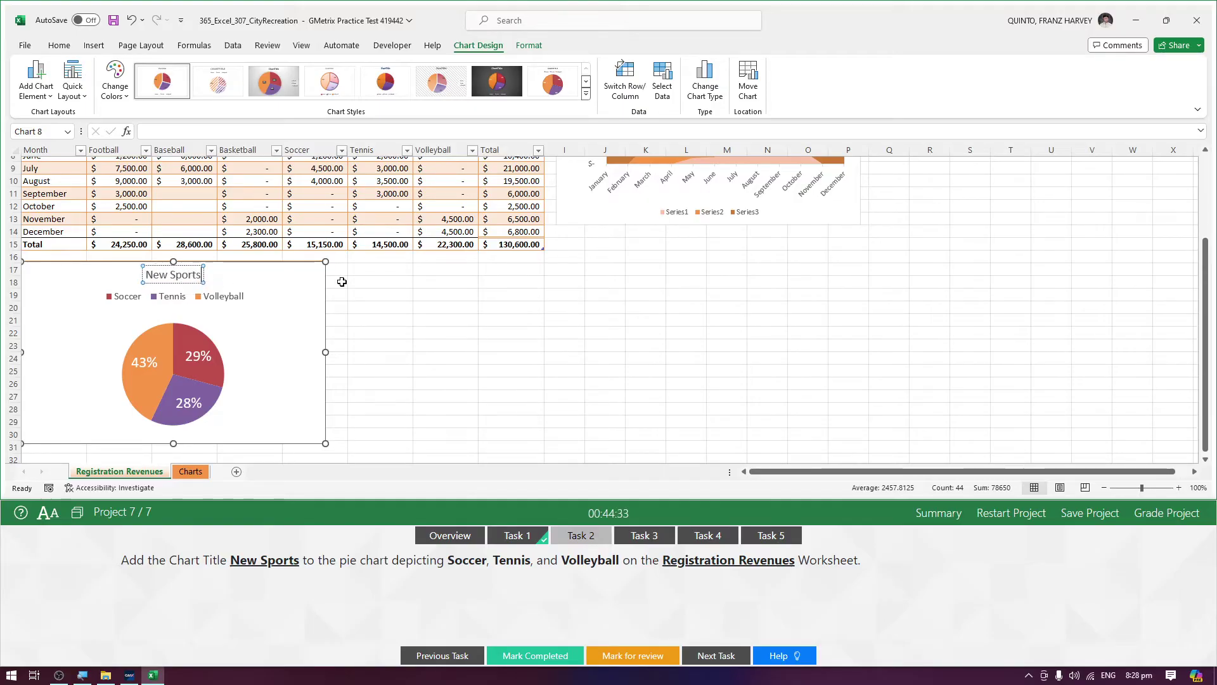
pyautogui.click(292, 286)
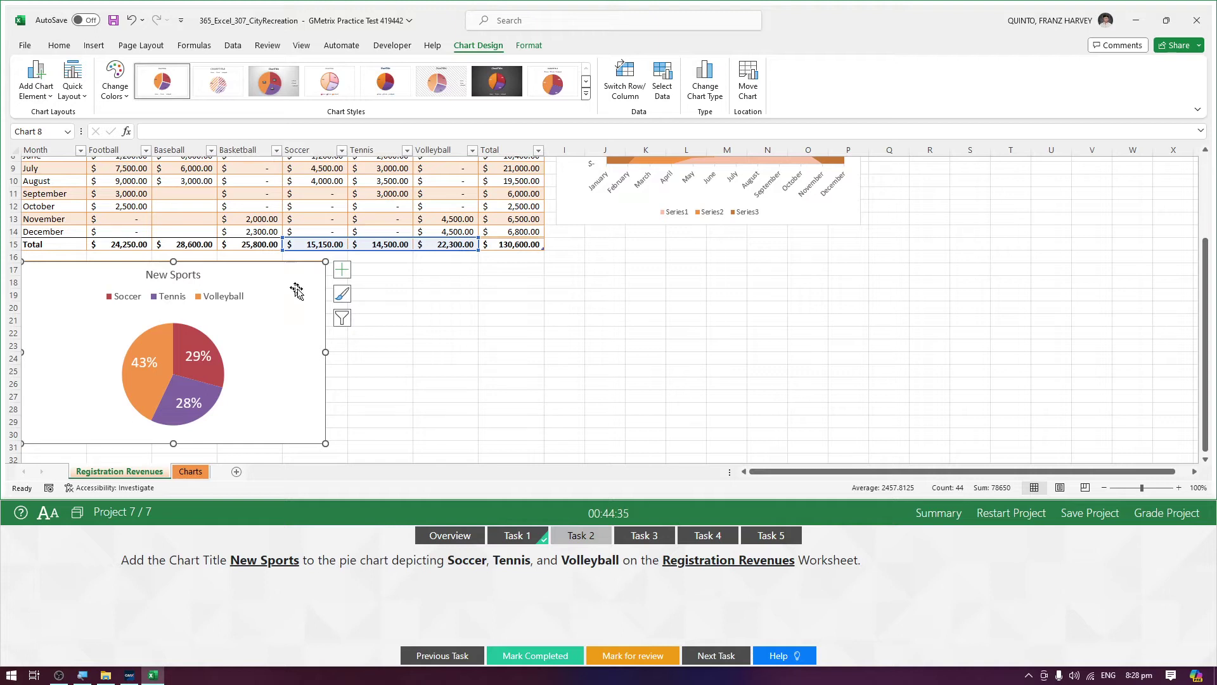
# Deselect the chart, mark Task 2 completed and bring up Task 3.
pyautogui.click(427, 320)
pyautogui.click(526, 655)
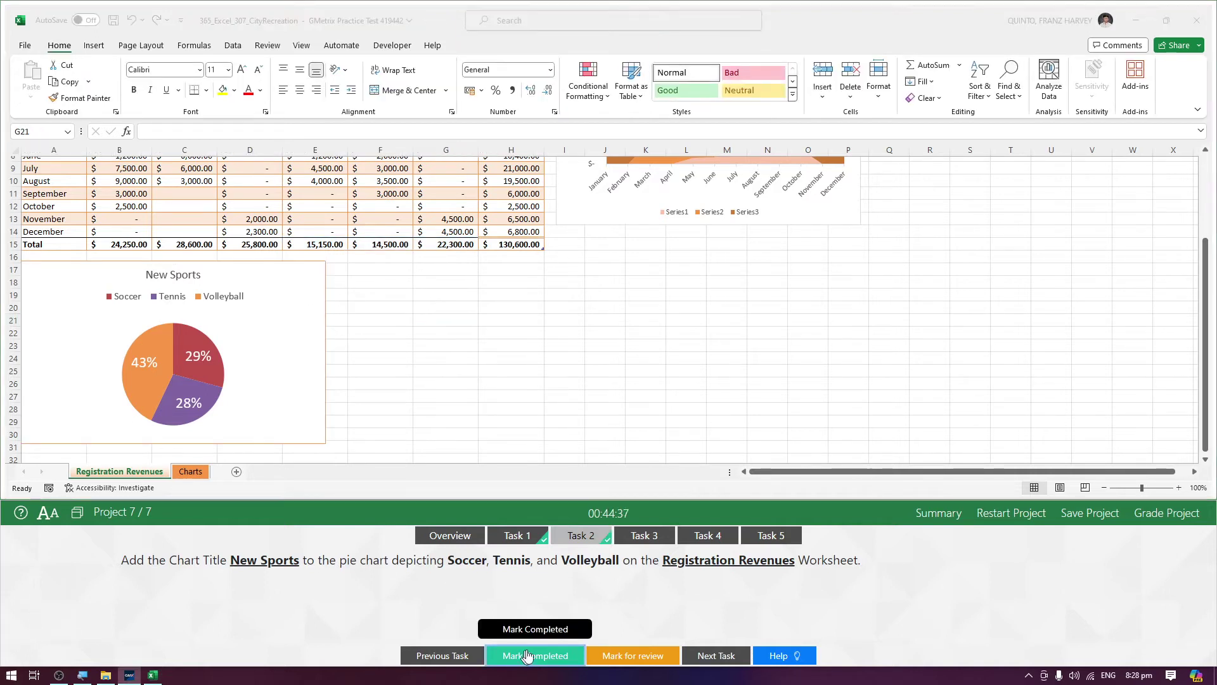
pyautogui.click(645, 538)
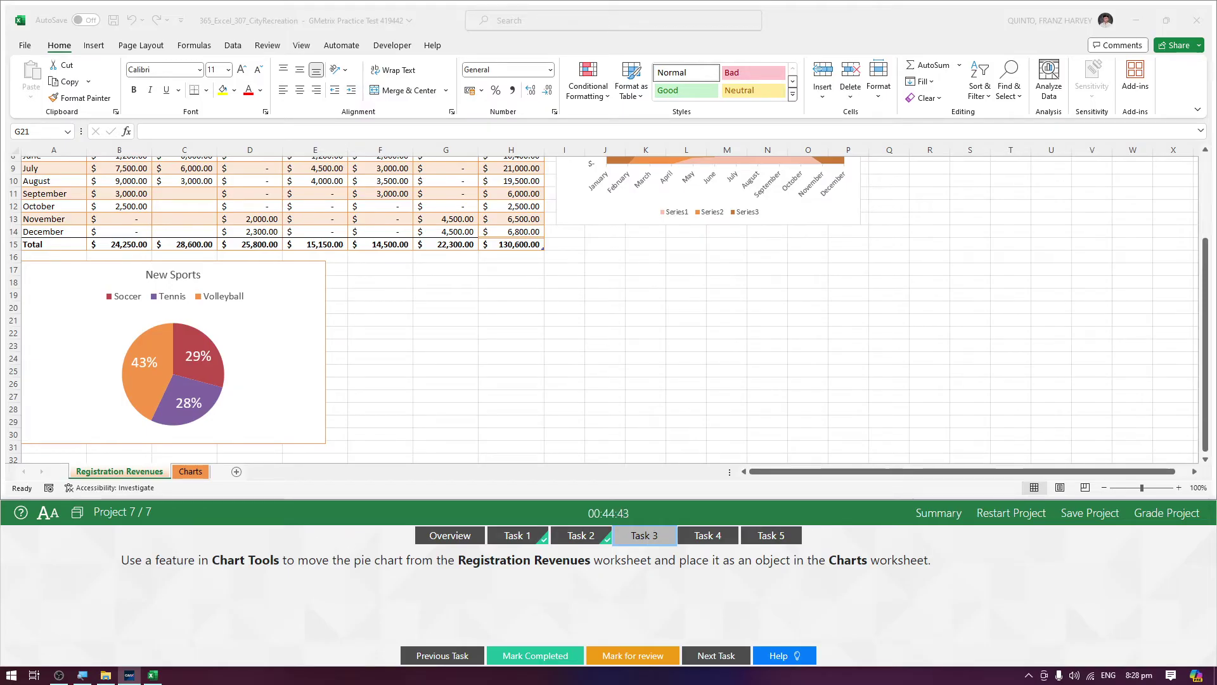
# Look over the Charts sheet, then return to the Registration Revenues sheet.
pyautogui.click(149, 471)
pyautogui.scroll(-1, 265, 448)
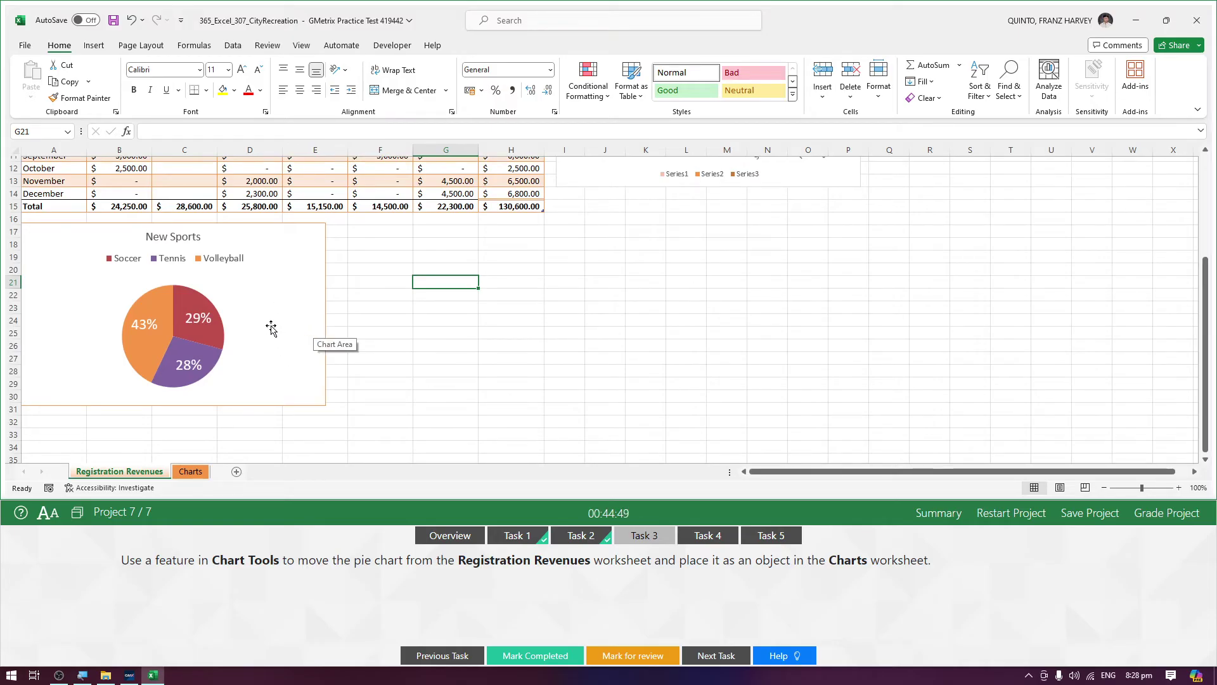
pyautogui.click(190, 470)
pyautogui.scroll(-2, 144, 394)
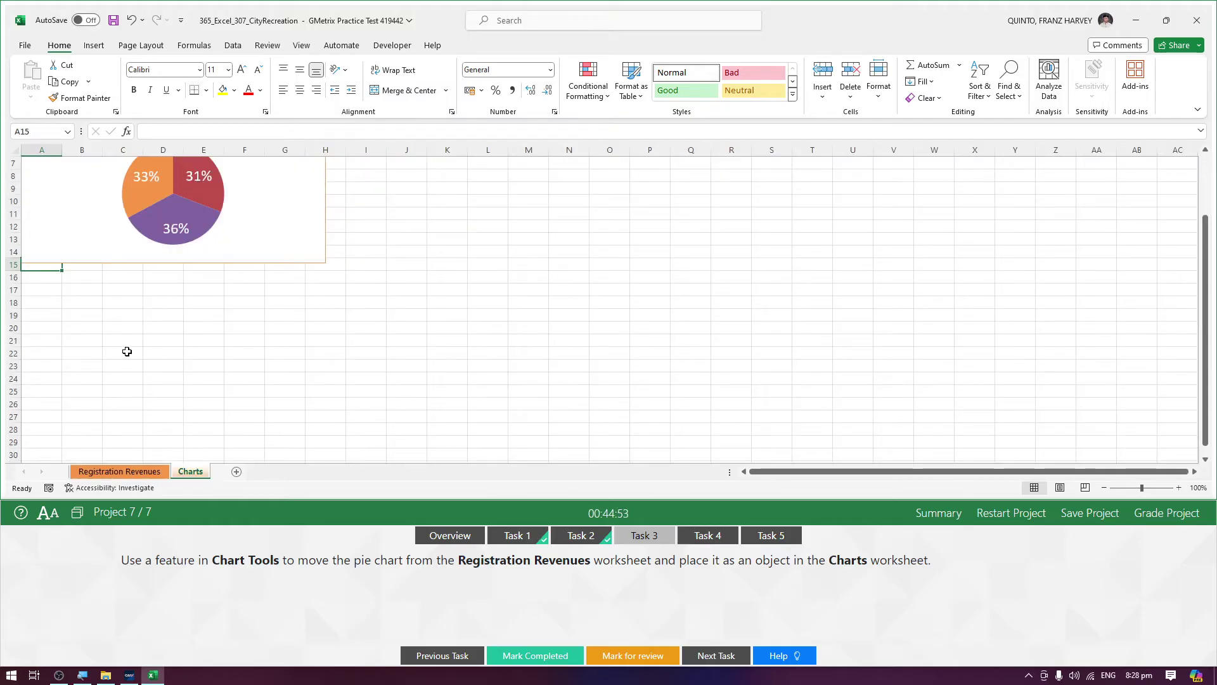
pyautogui.click(132, 472)
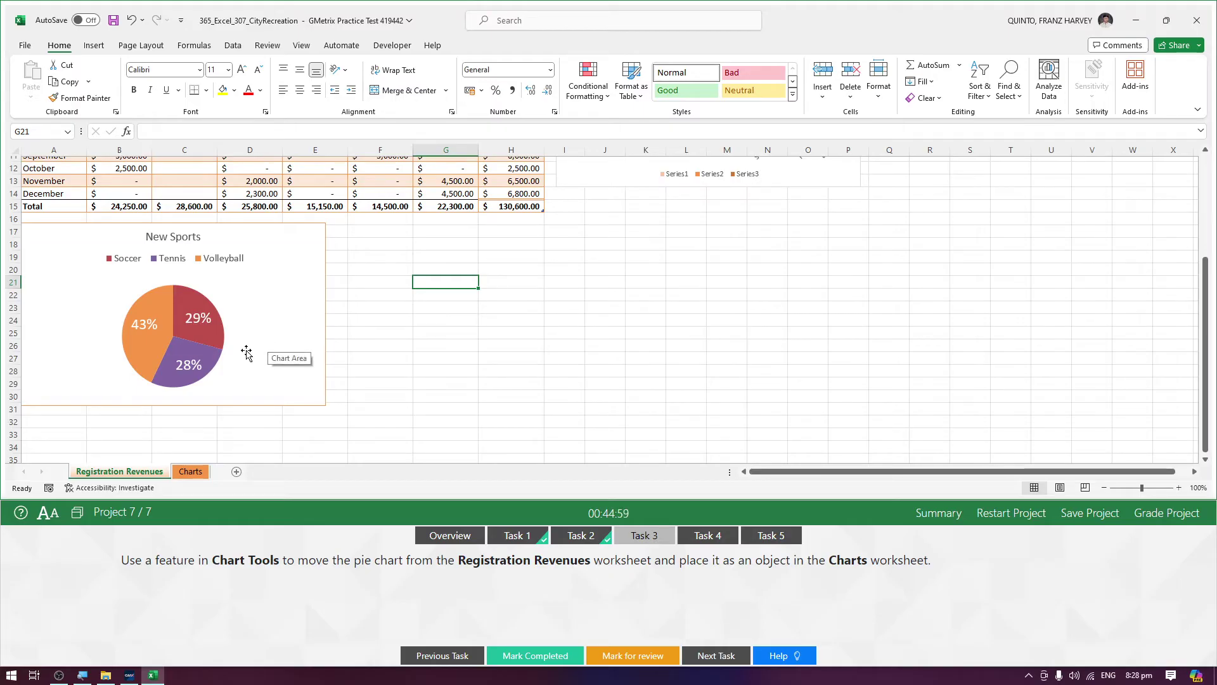
# Use Move Chart to place the New Sports pie as an object in Charts, then mark Task 3 completed.
pyautogui.click(253, 342)
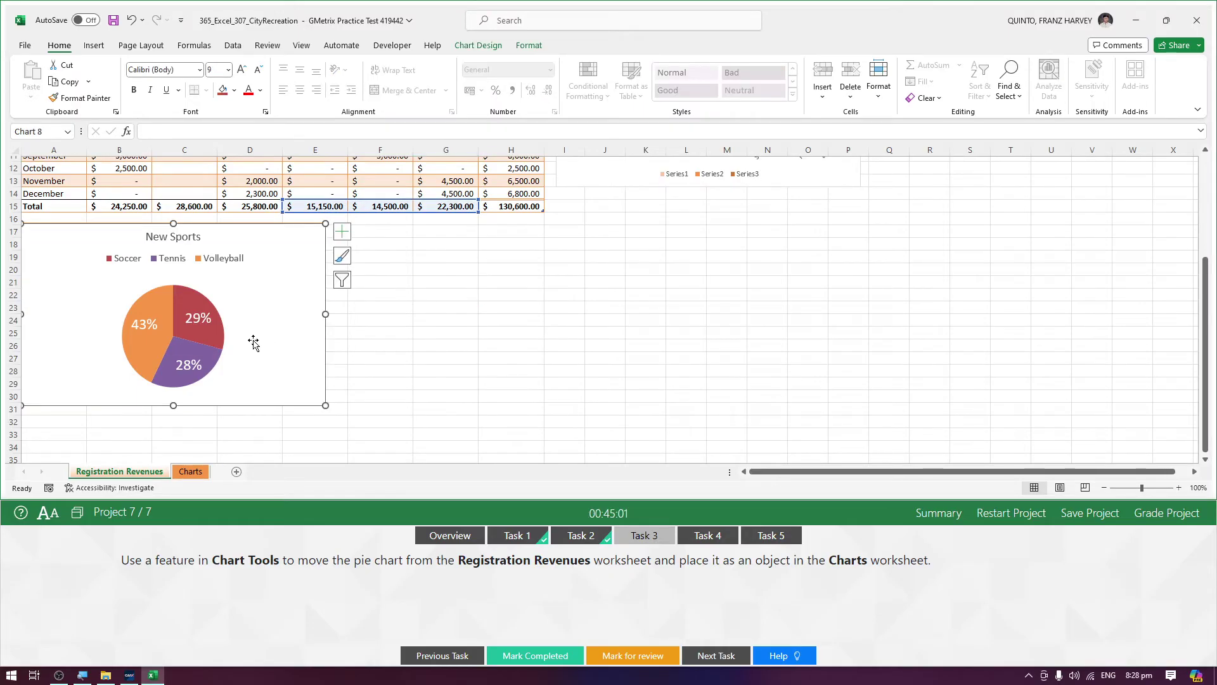
pyautogui.click(494, 46)
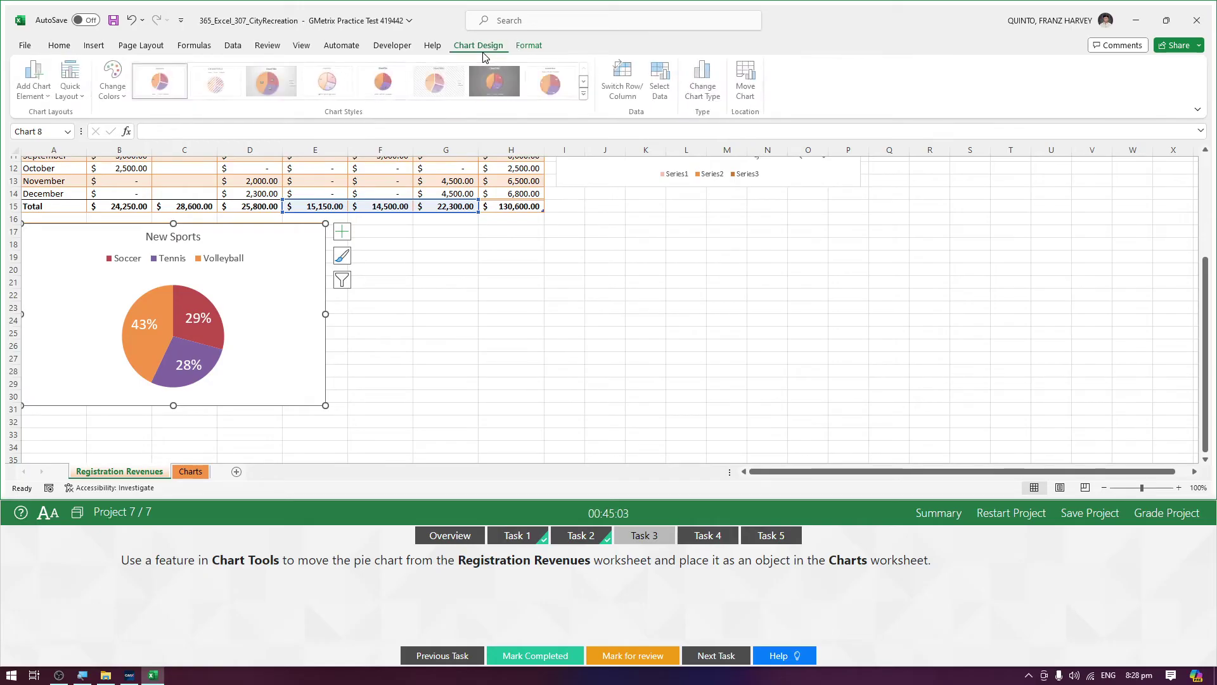
pyautogui.click(745, 97)
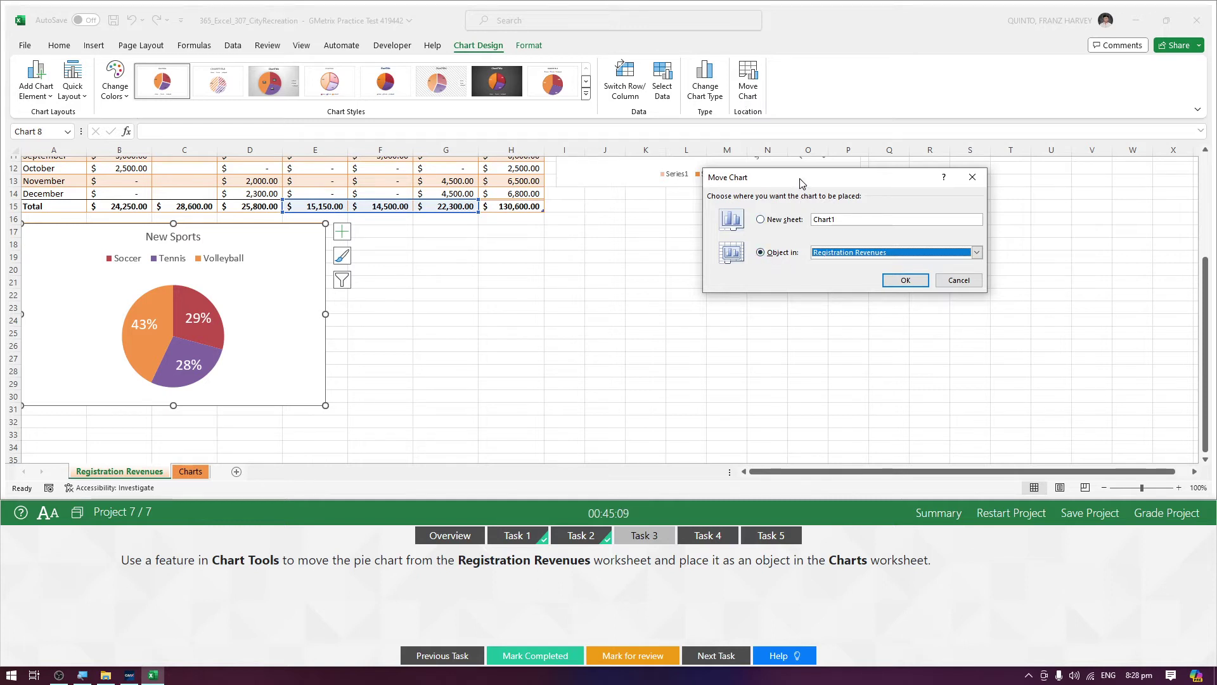
pyautogui.moveTo(801, 179); pyautogui.dragTo(508, 251)
pyautogui.click(575, 328)
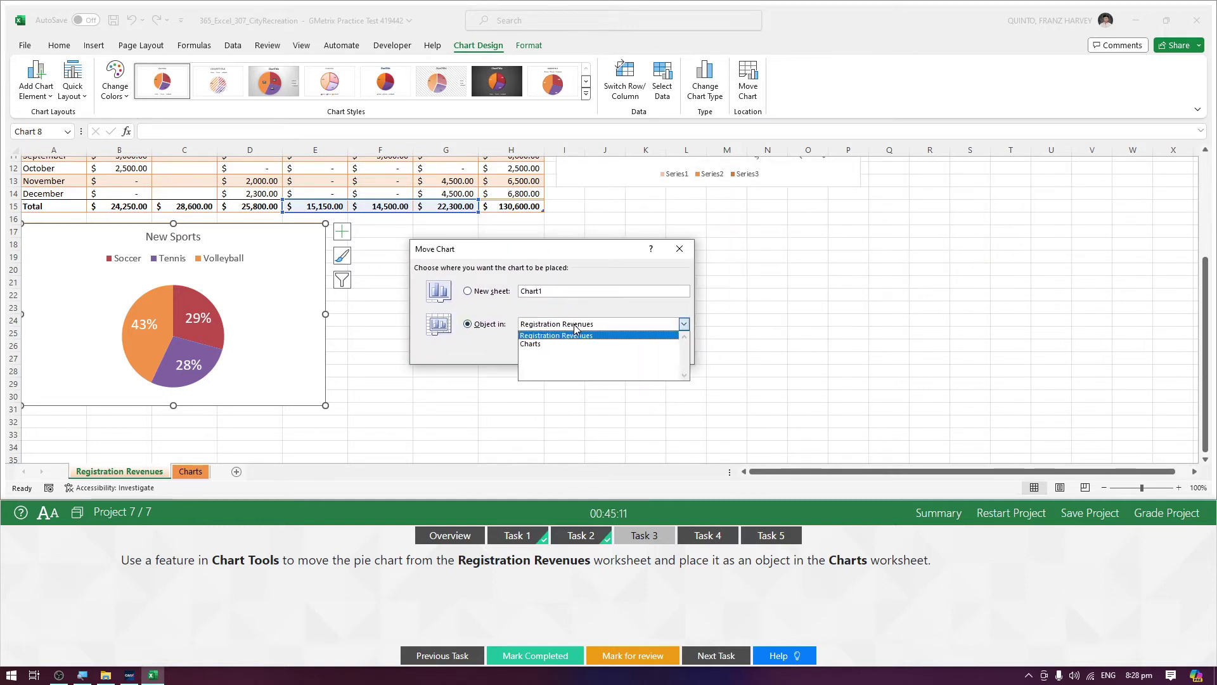
pyautogui.click(539, 346)
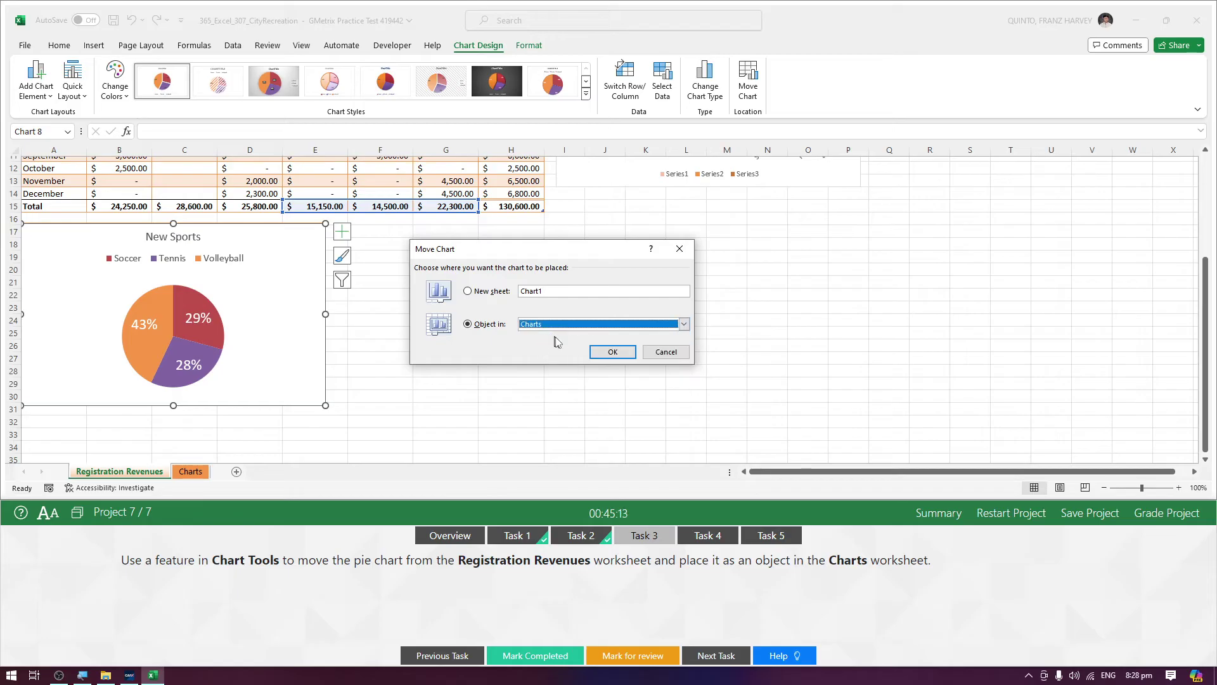
pyautogui.click(612, 352)
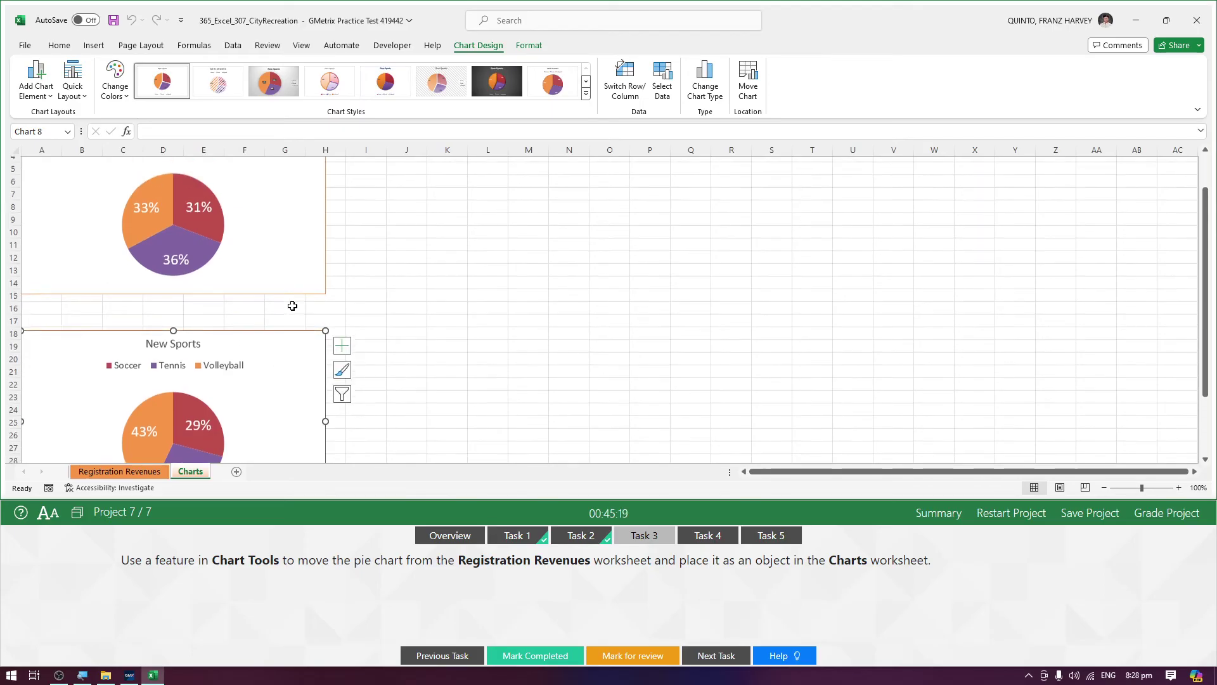
pyautogui.scroll(2, 293, 306)
pyautogui.scroll(-4, 293, 307)
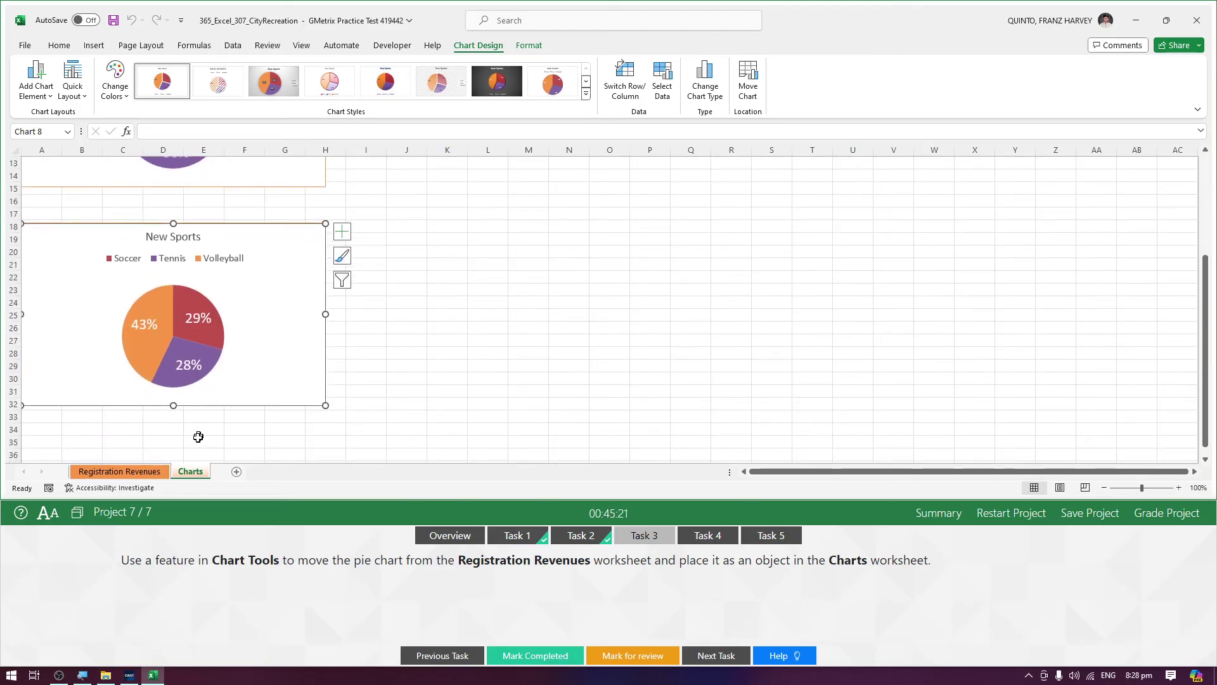
pyautogui.click(570, 654)
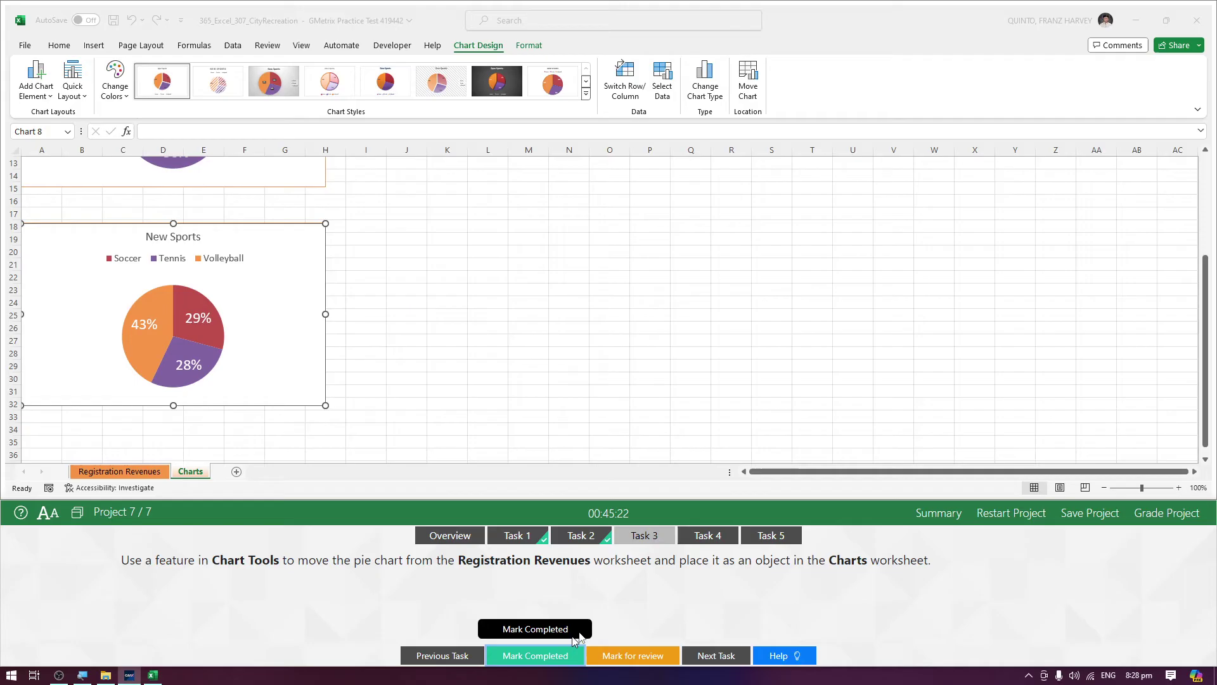
# Open Task 4, highlight 'Established Sports' in its text, and select the Football, Baseball and Basketball pie chart.
pyautogui.click(706, 535)
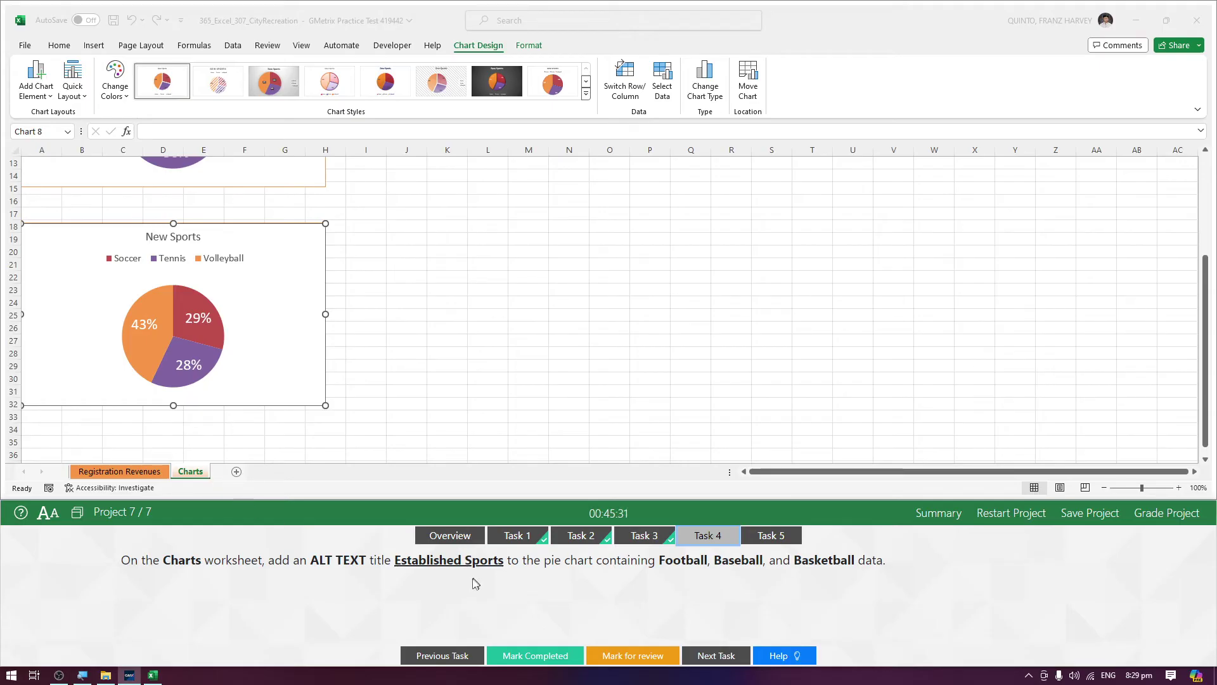
pyautogui.scroll(3, 459, 395)
pyautogui.scroll(1, 459, 395)
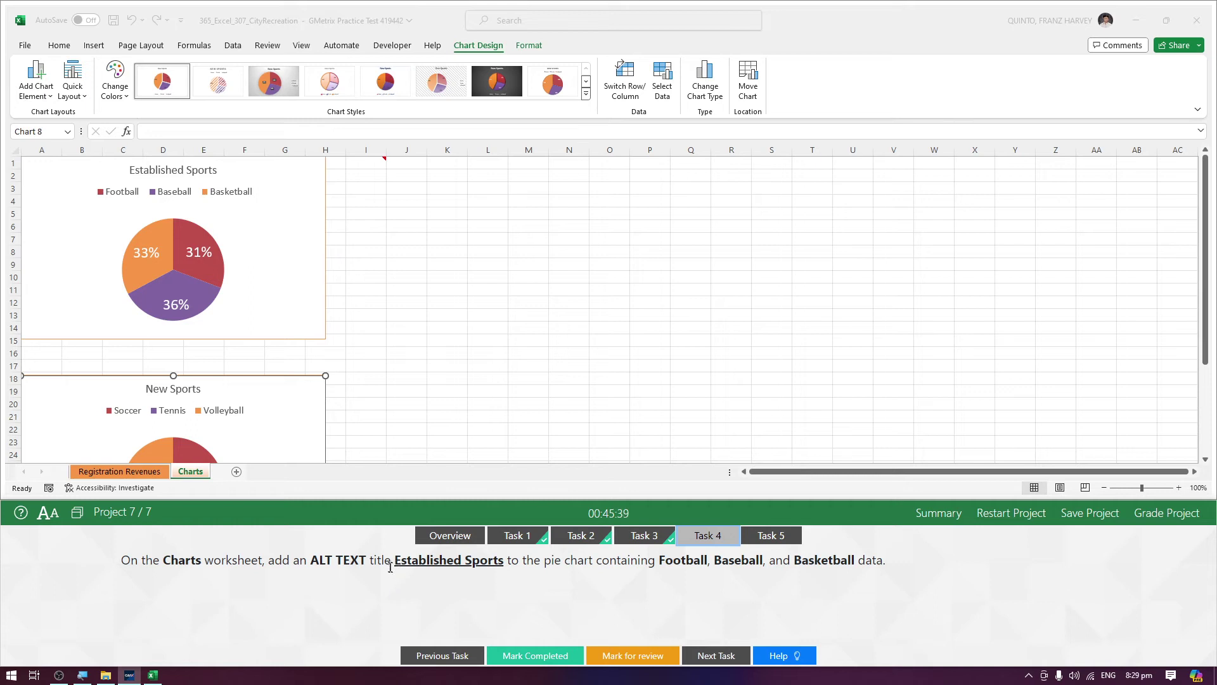
pyautogui.moveTo(393, 561); pyautogui.dragTo(510, 561)
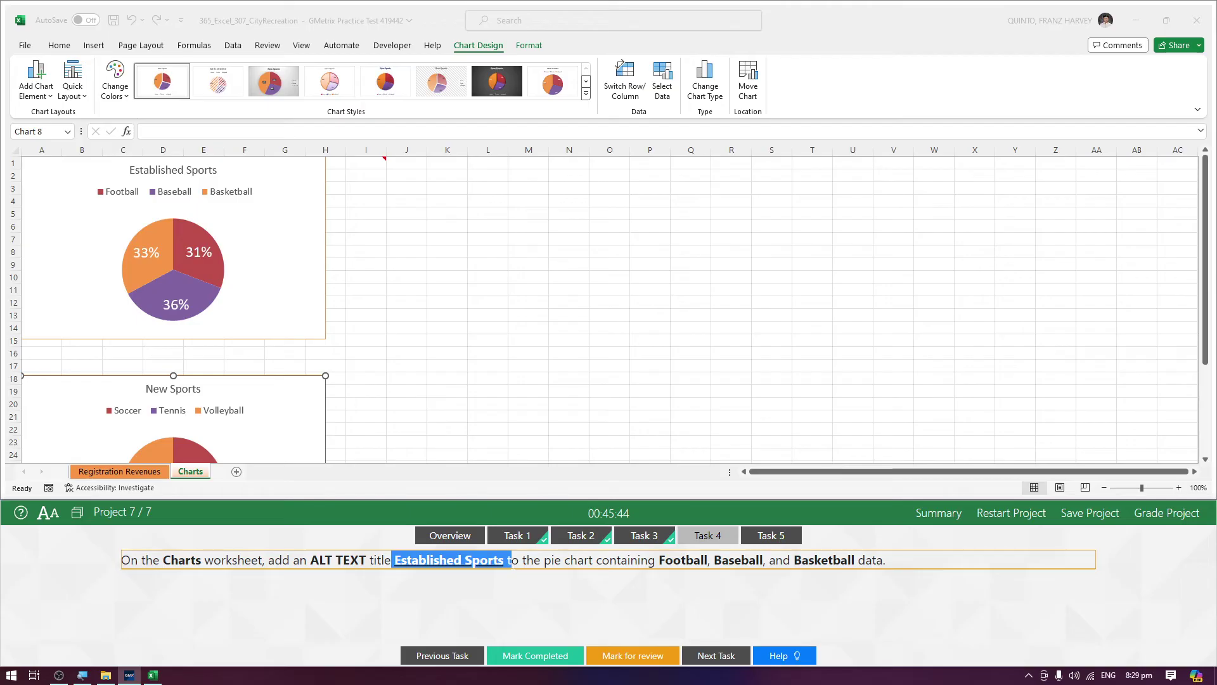
pyautogui.click(285, 282)
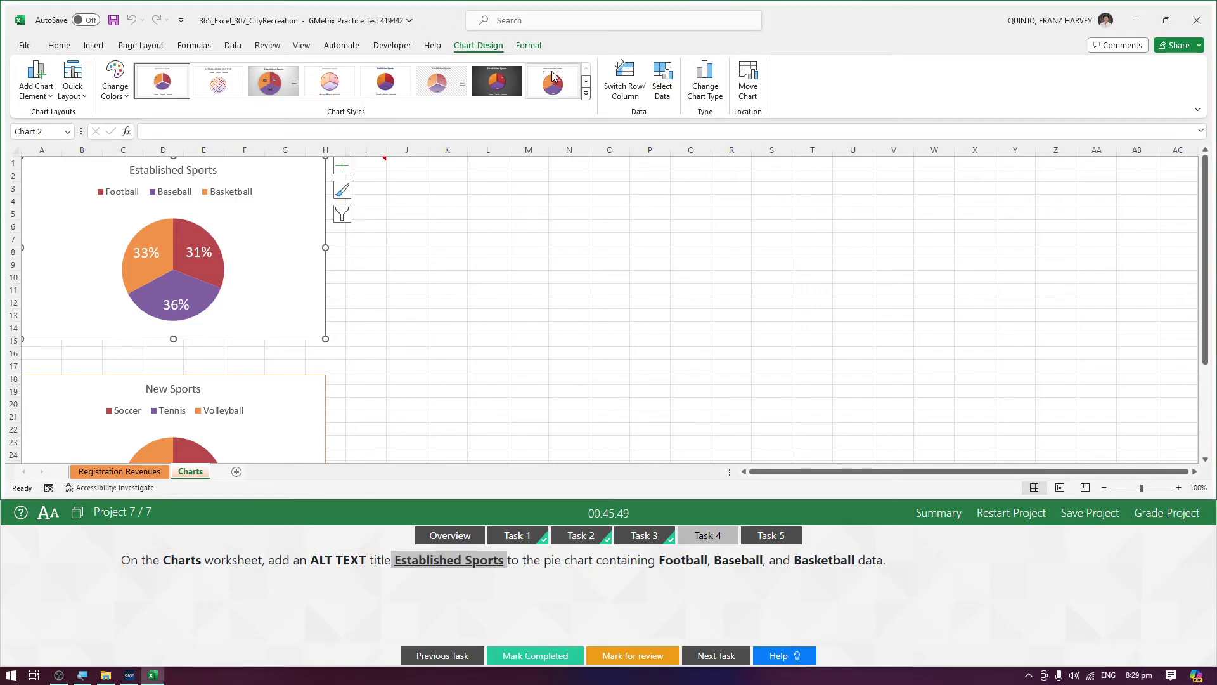
pyautogui.click(535, 46)
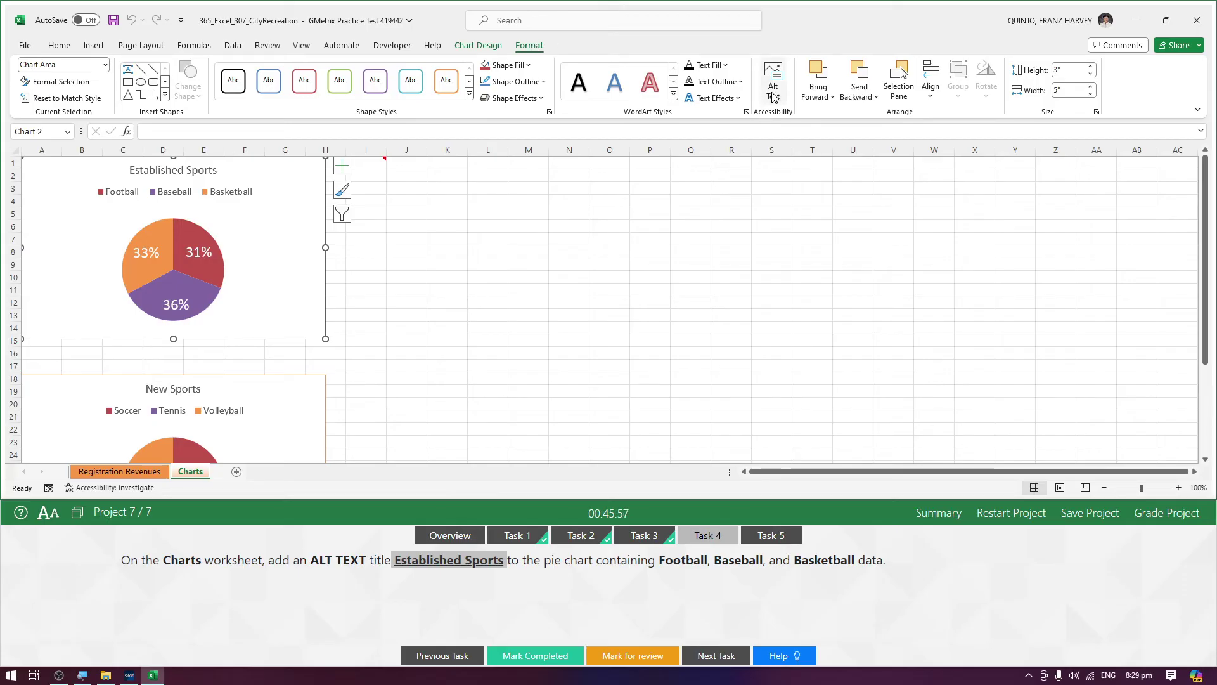
# Enter the alt text 'Established Sports' for the pie chart through View Alt Text.
pyautogui.rightClick(272, 237)
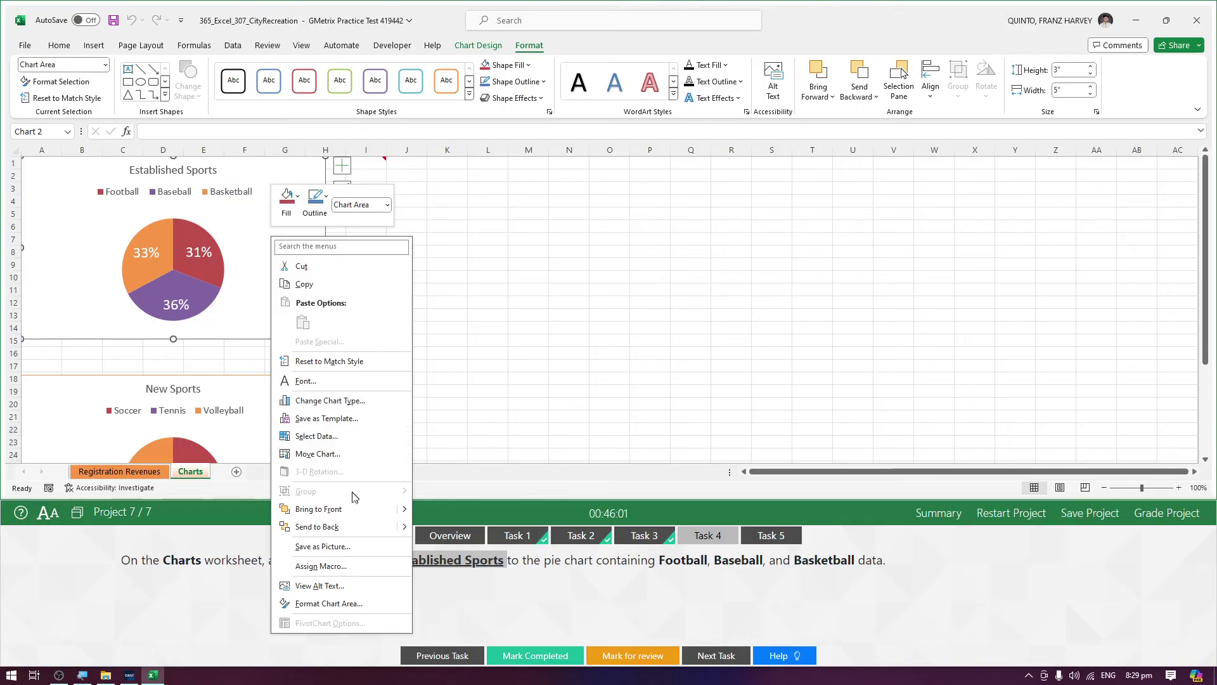
pyautogui.click(326, 586)
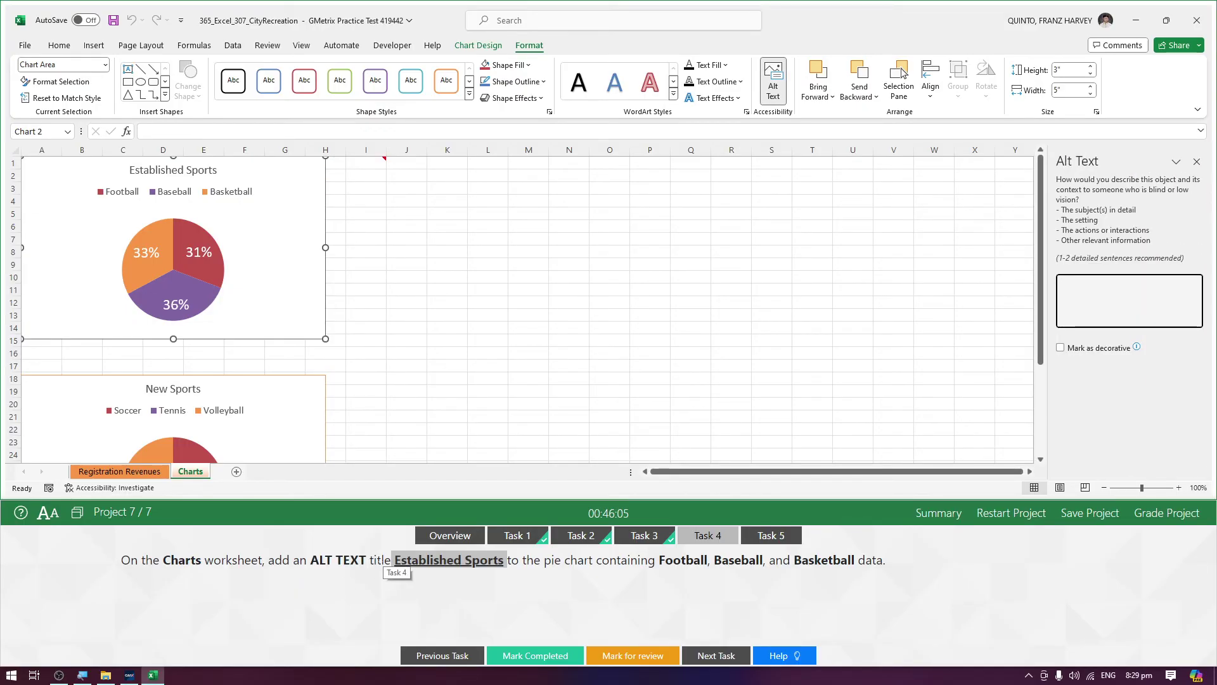
pyautogui.rightClick(266, 272)
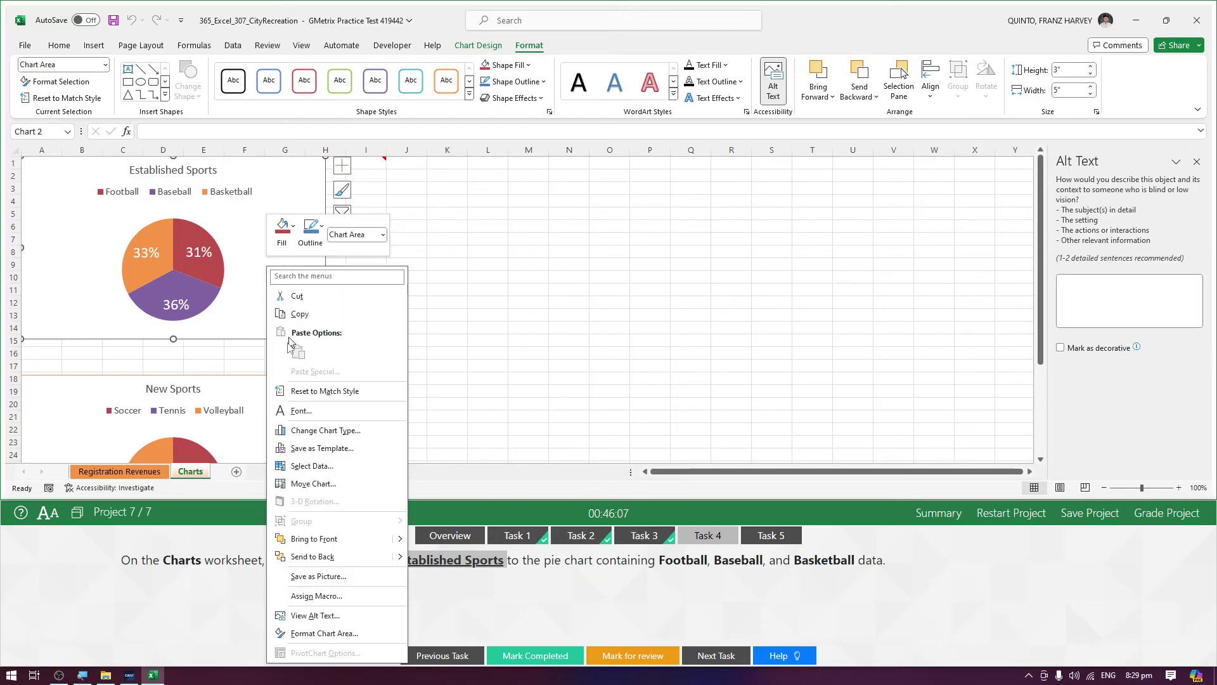
pyautogui.click(1072, 326)
pyautogui.write('E')
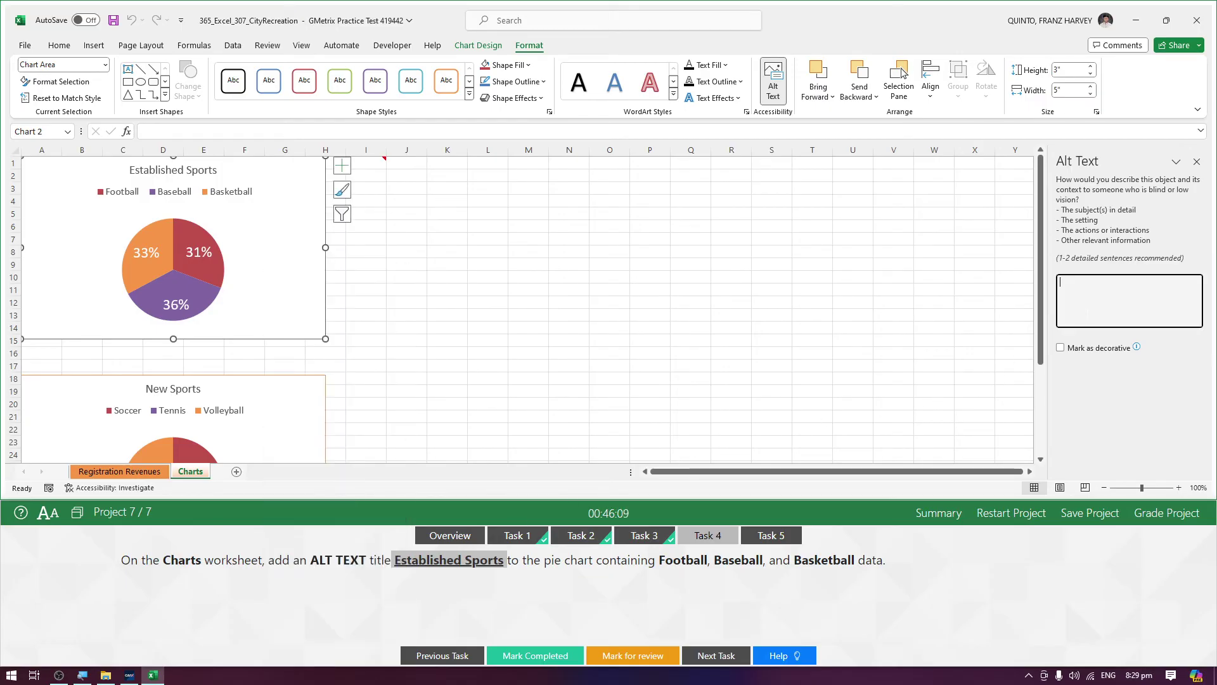
pyautogui.write('sta')
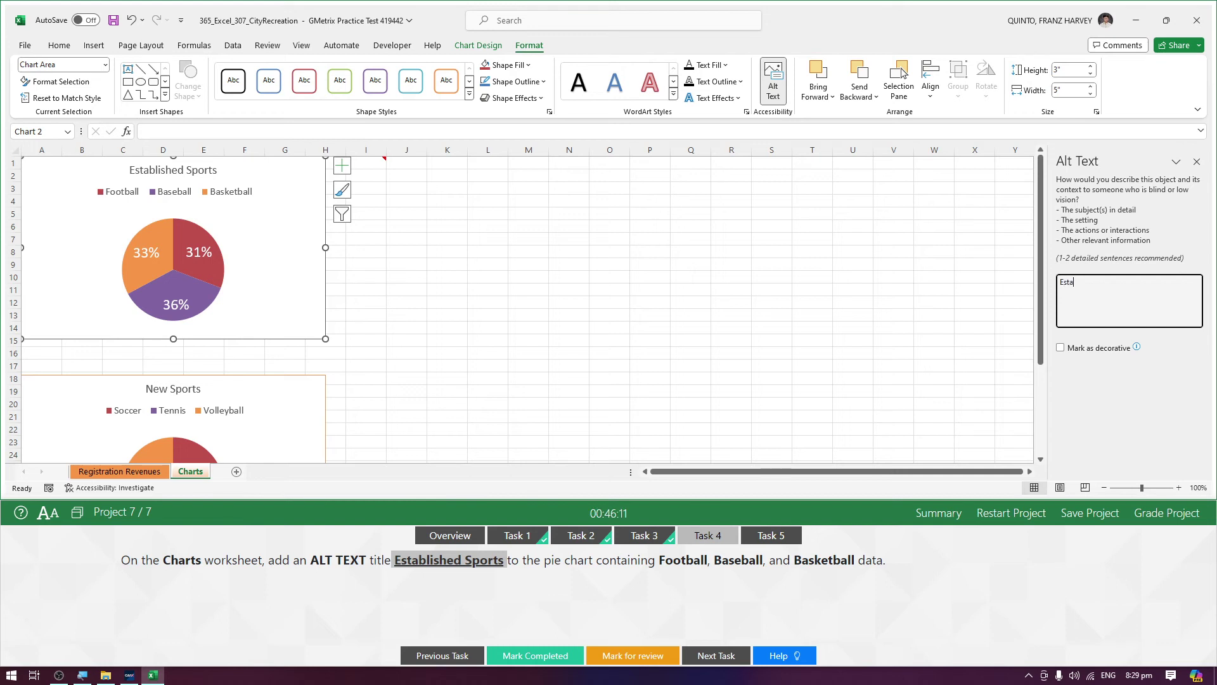
pyautogui.write('blished Sports')
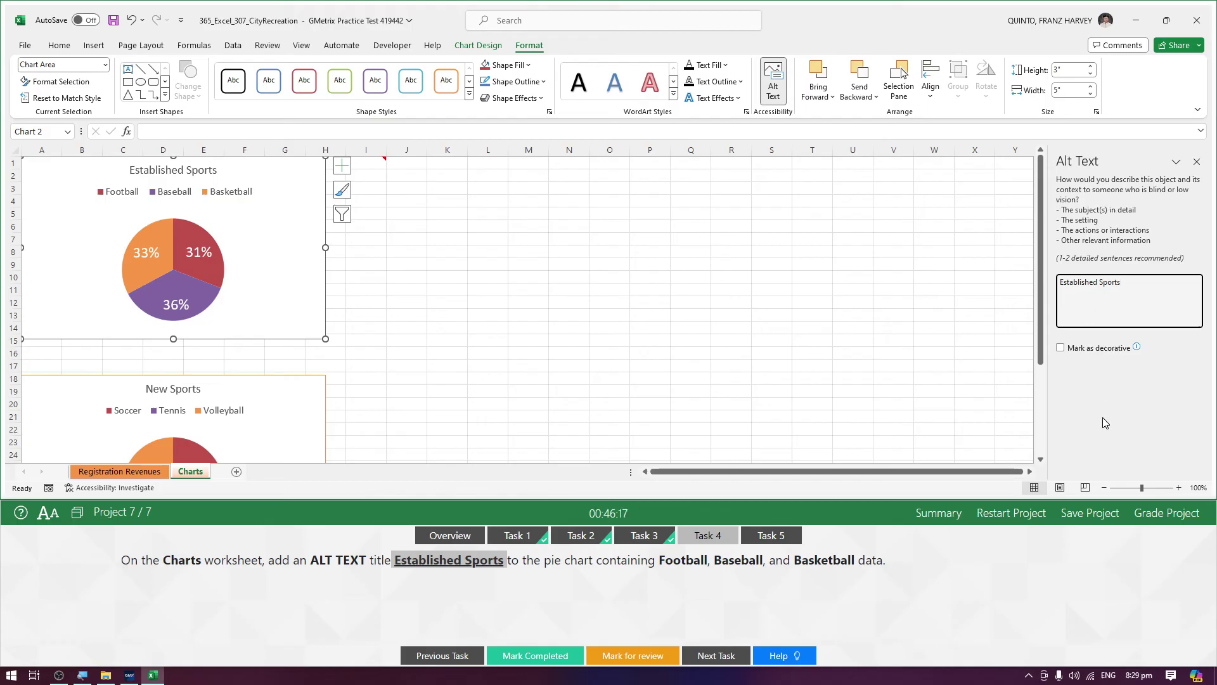
pyautogui.click(921, 317)
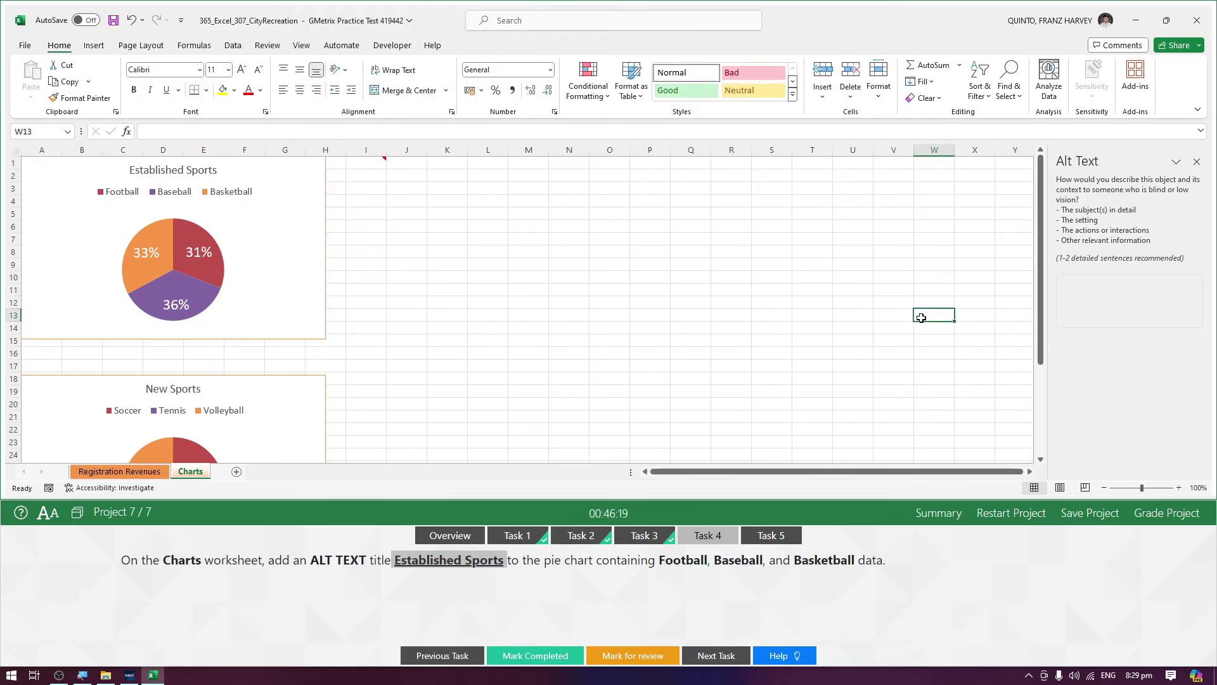
# Check the alt text saved, close the Alt Text pane, mark Task 4 completed and open Task 5.
pyautogui.click(303, 271)
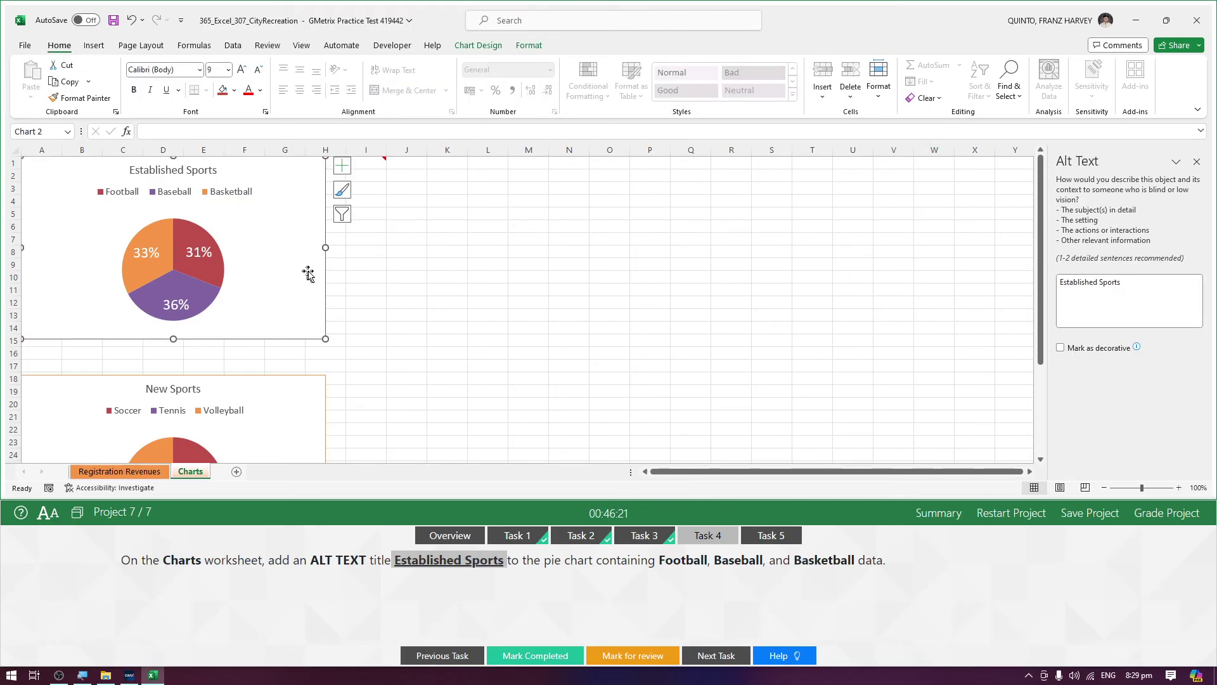
pyautogui.click(515, 267)
pyautogui.click(307, 269)
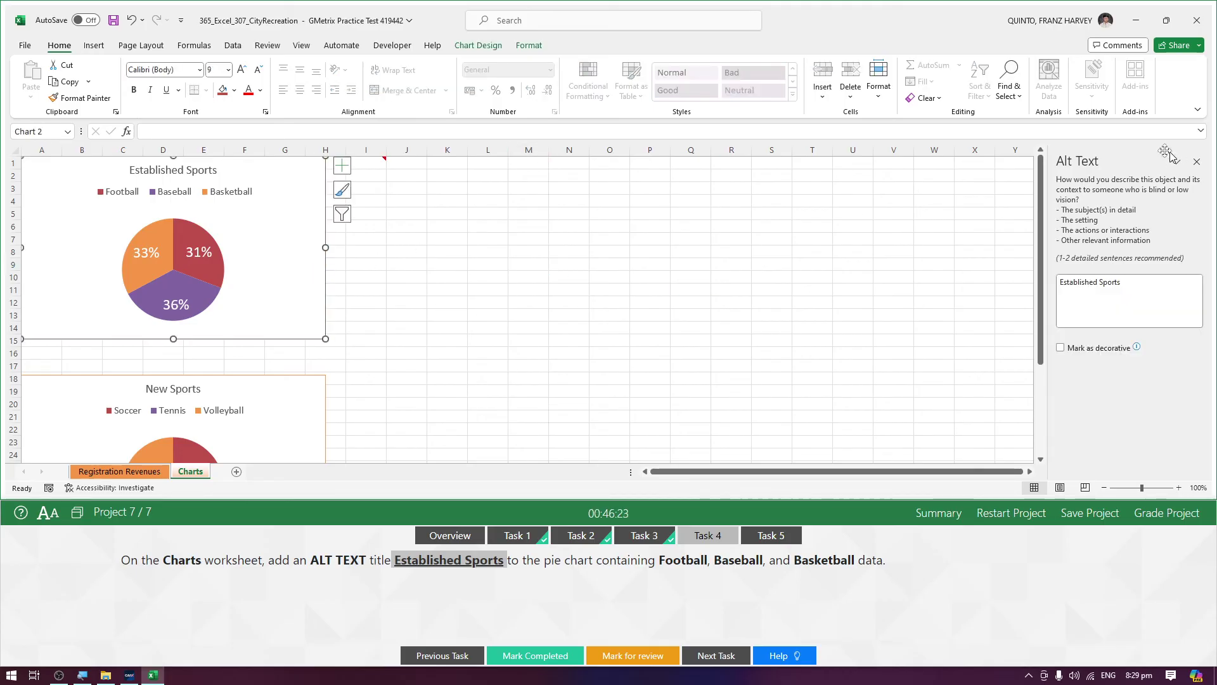
pyautogui.click(435, 277)
pyautogui.click(1197, 162)
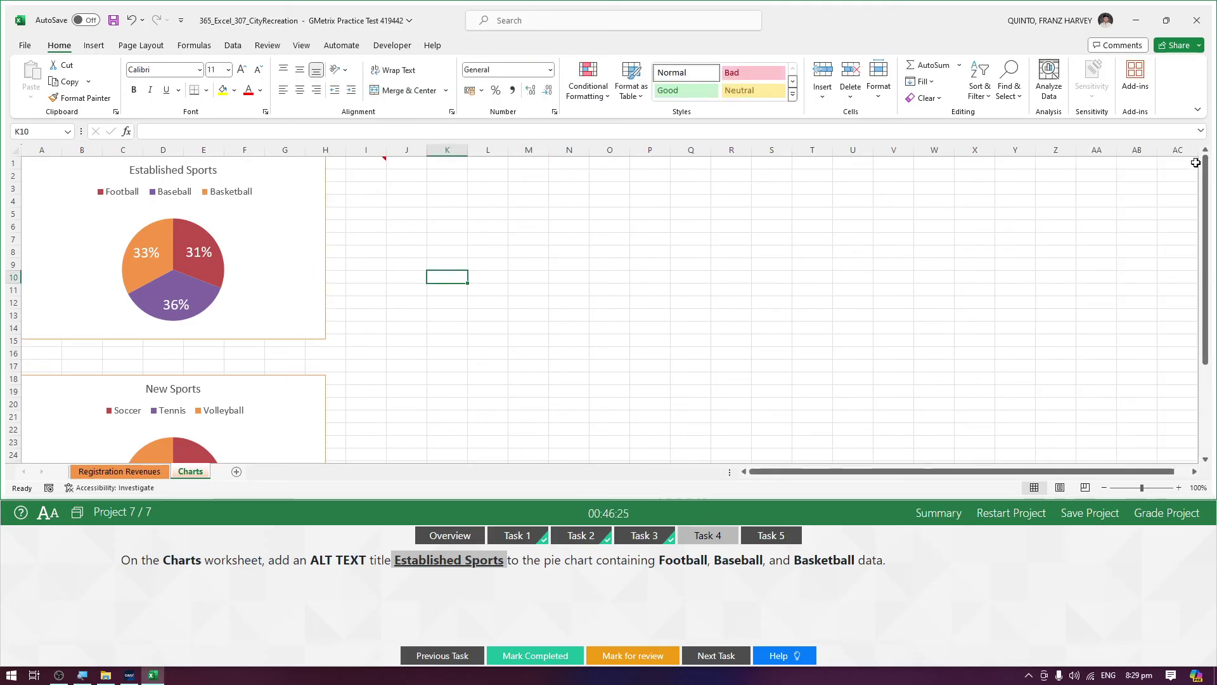
pyautogui.click(522, 660)
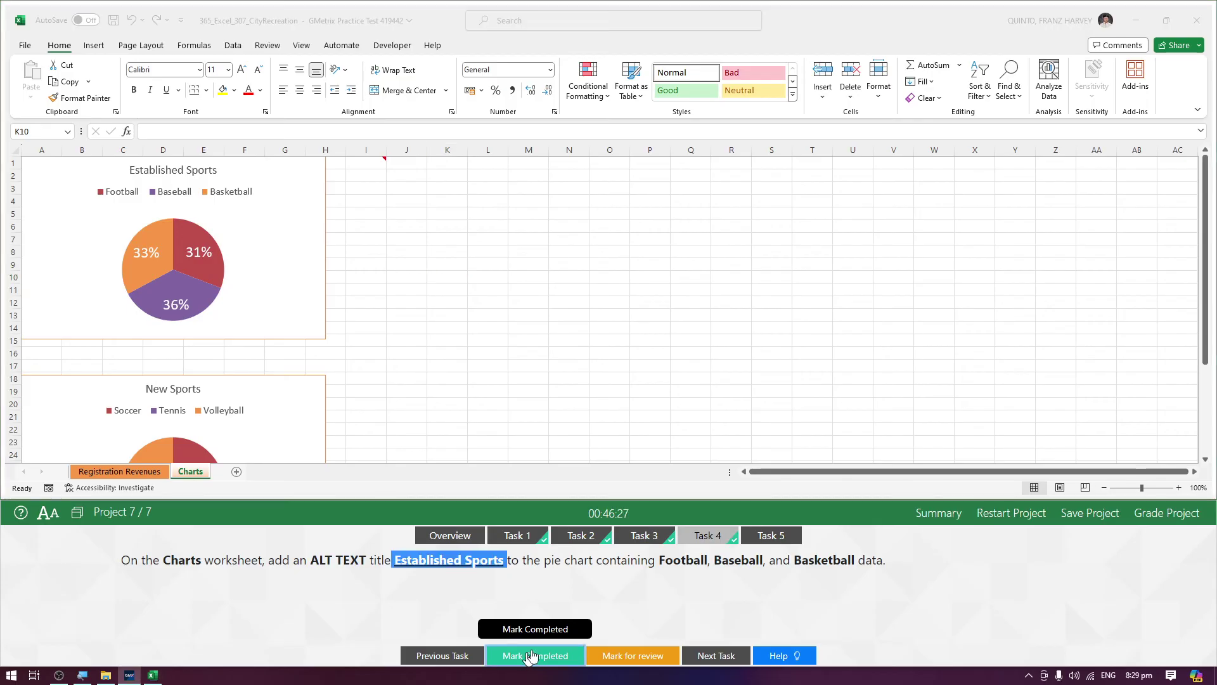
pyautogui.click(771, 543)
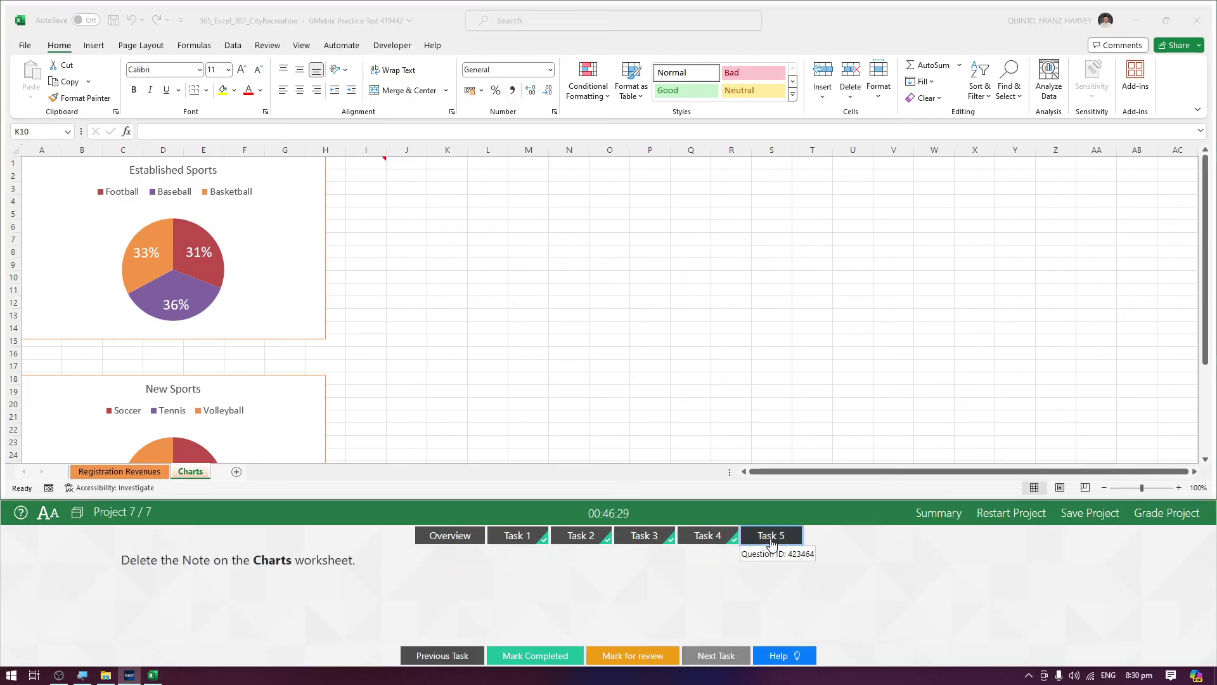
# Delete the note on cell I1 of the Charts sheet, then mark Task 5 completed.
pyautogui.click(190, 476)
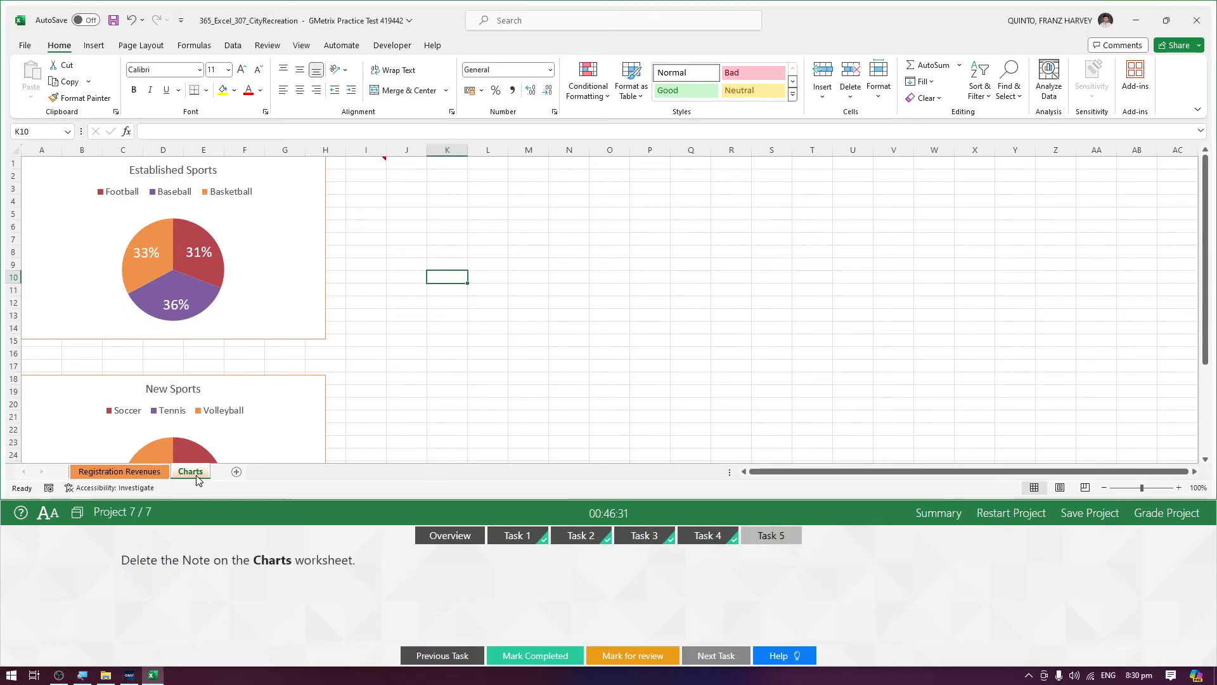
pyautogui.click(358, 329)
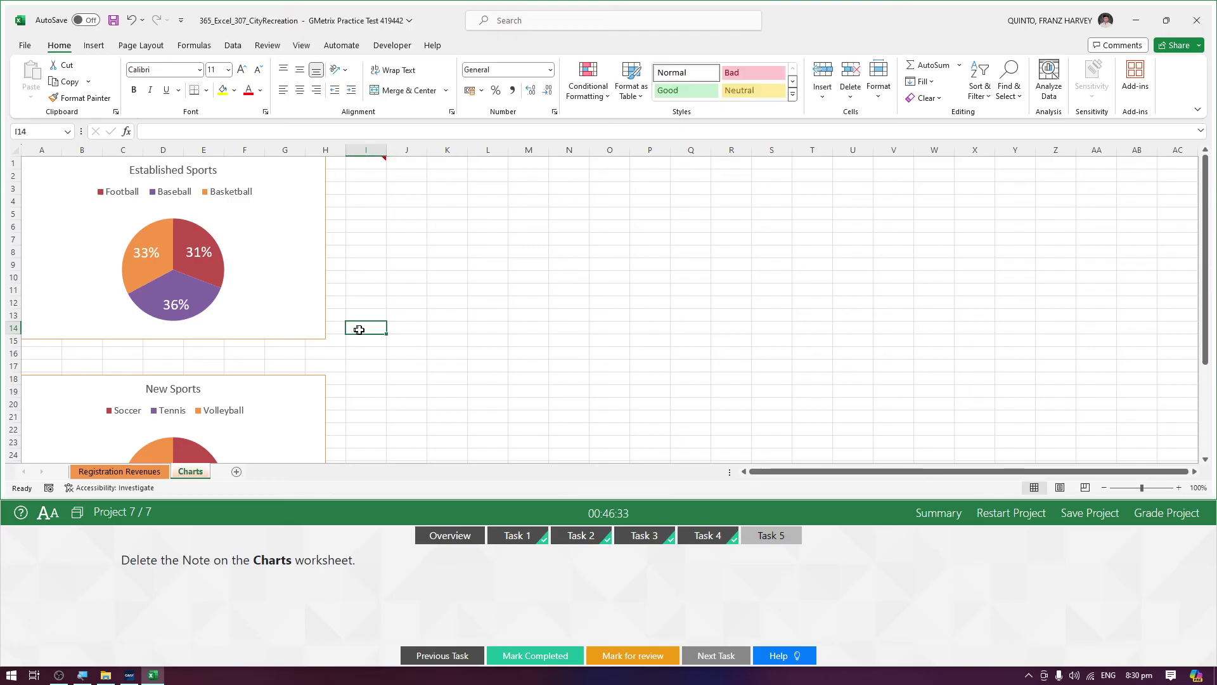
pyautogui.click(374, 163)
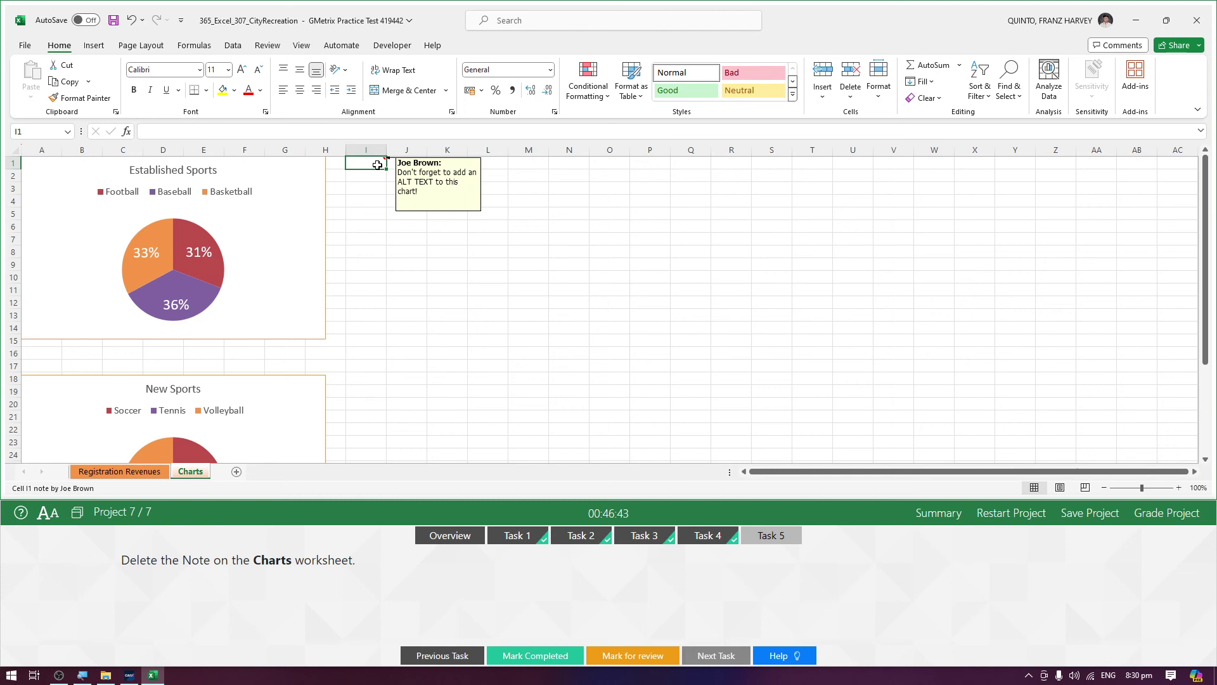
pyautogui.rightClick(377, 165)
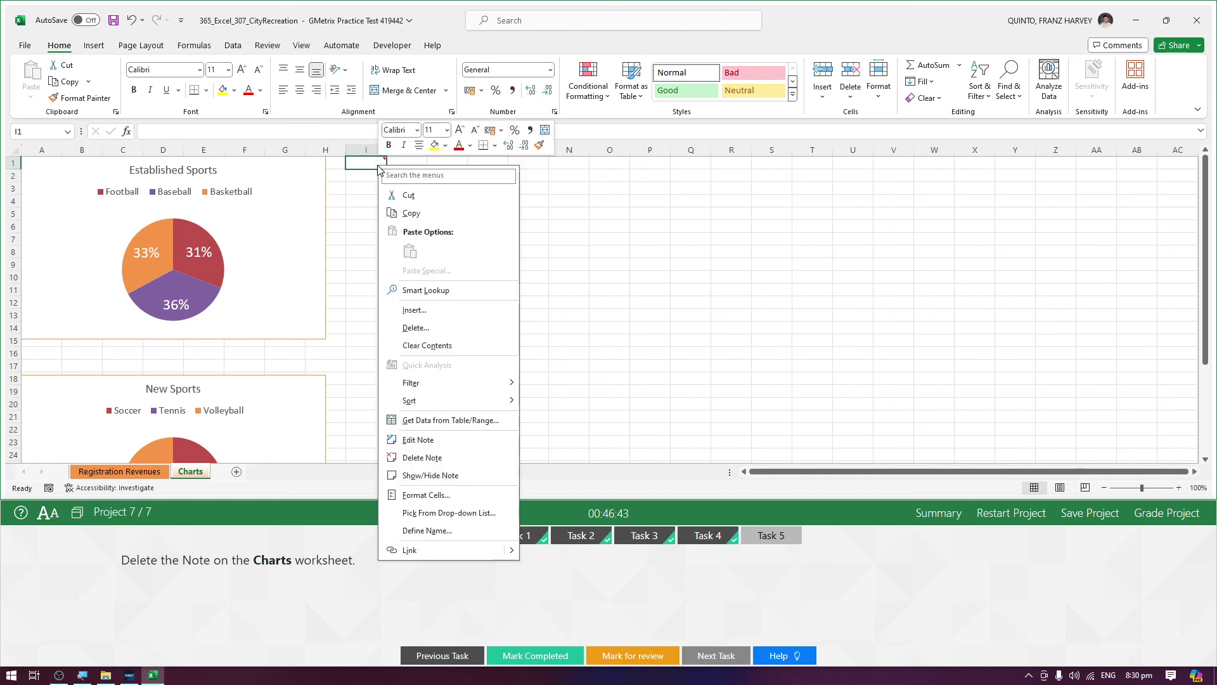
pyautogui.click(442, 459)
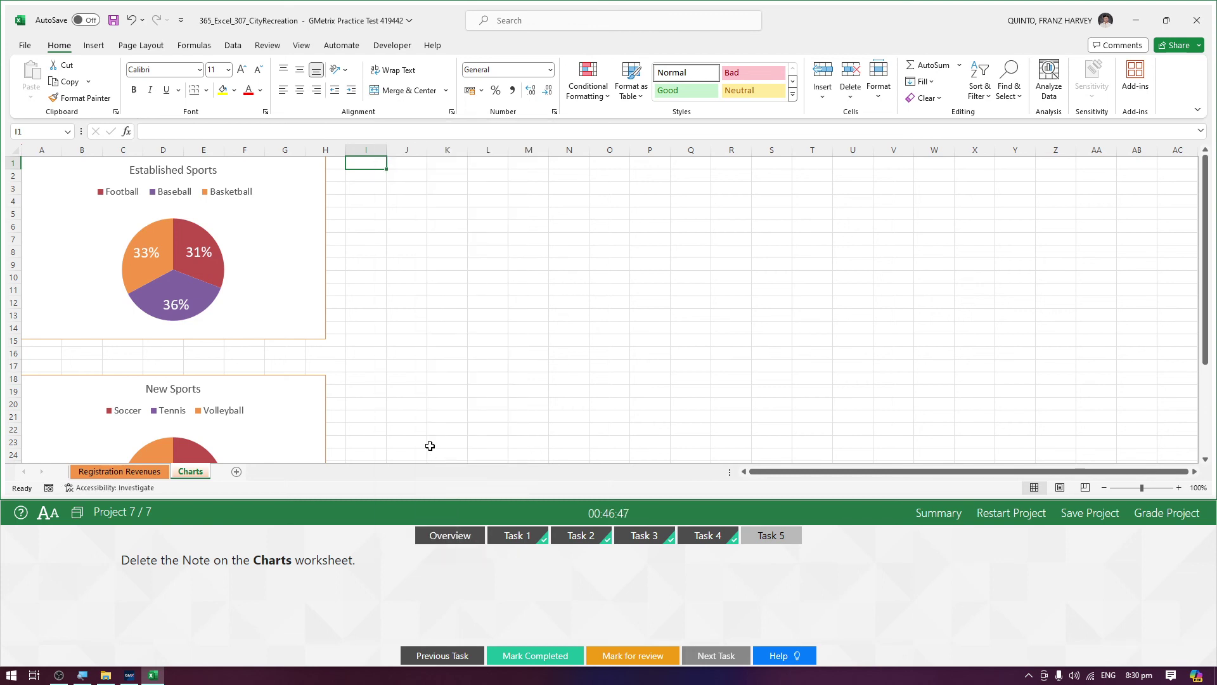
pyautogui.click(536, 655)
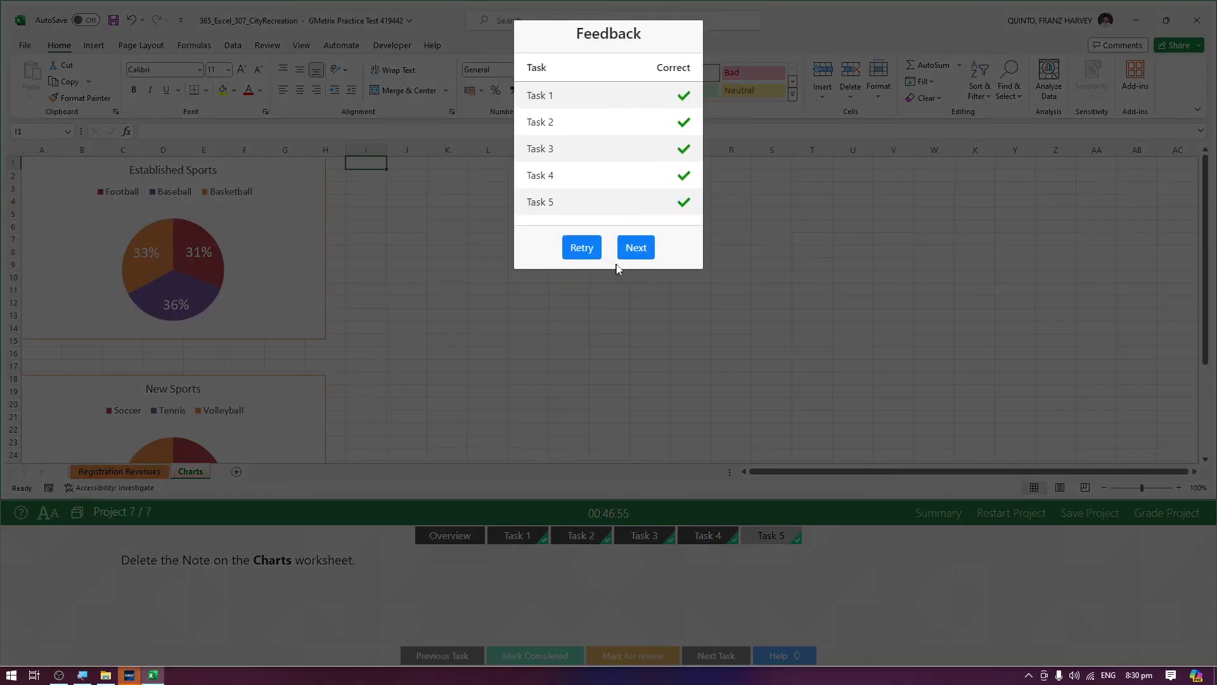
# Close the all-correct feedback, then finish the GMetrix practice test from the exam summary and confirm.
pyautogui.click(633, 249)
pyautogui.moveTo(82, 675)
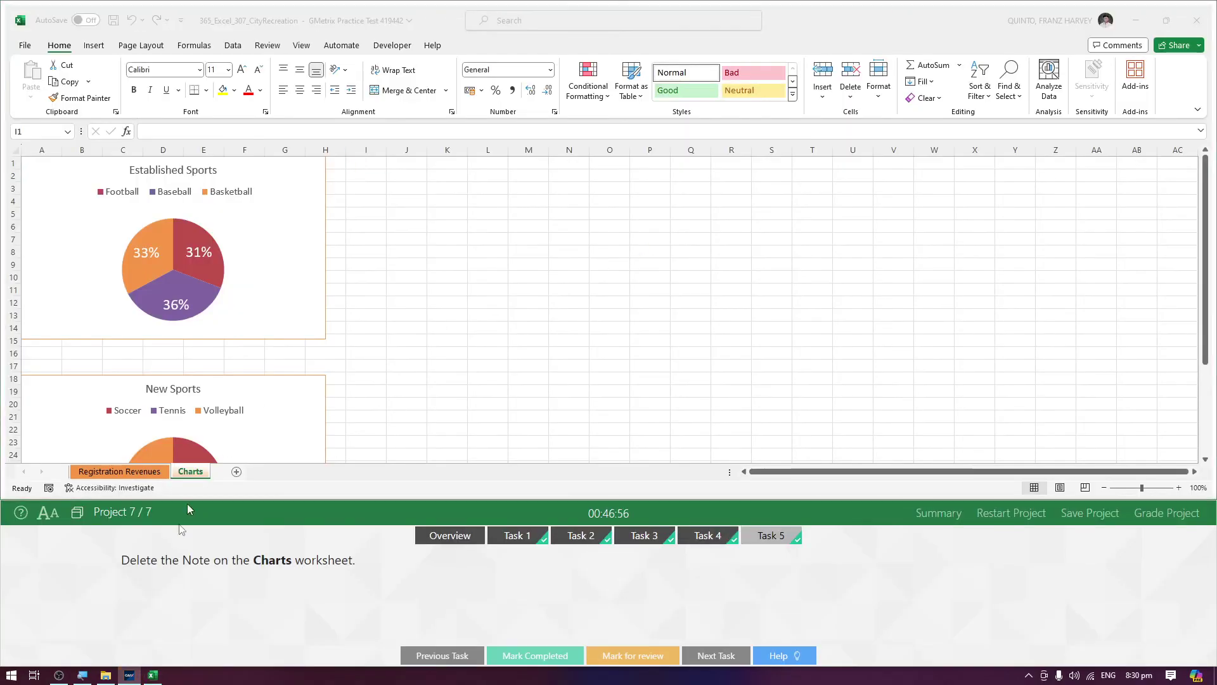
pyautogui.click(60, 677)
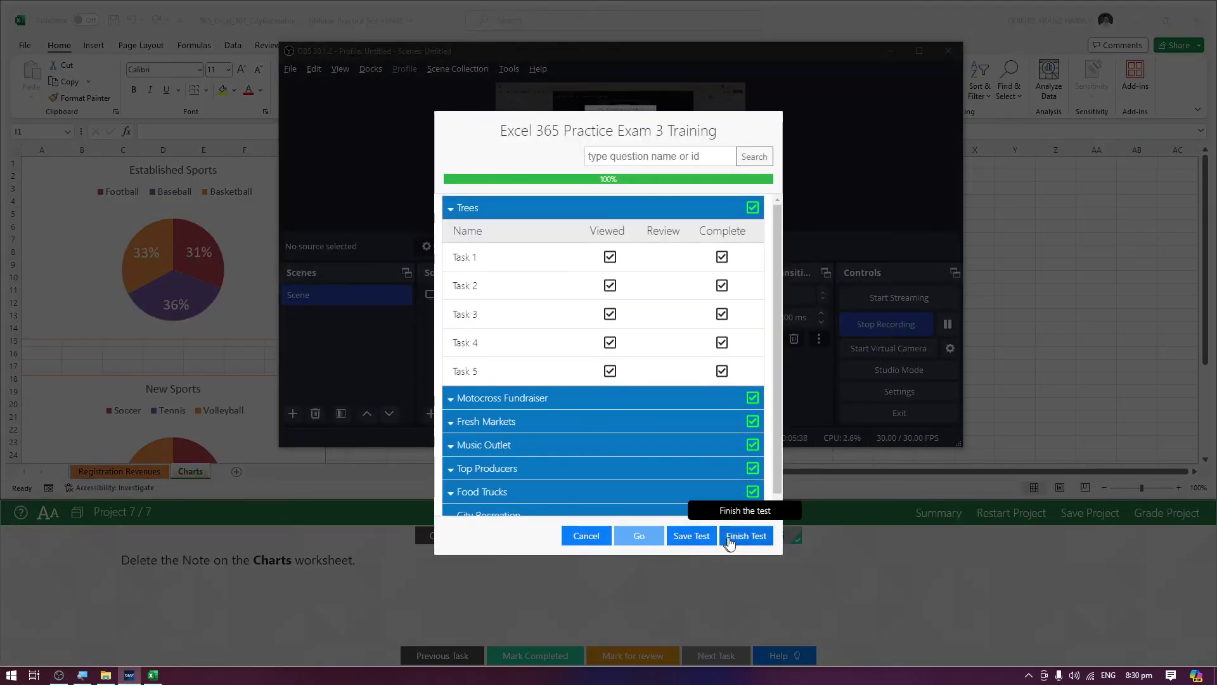
pyautogui.click(735, 535)
pyautogui.click(651, 394)
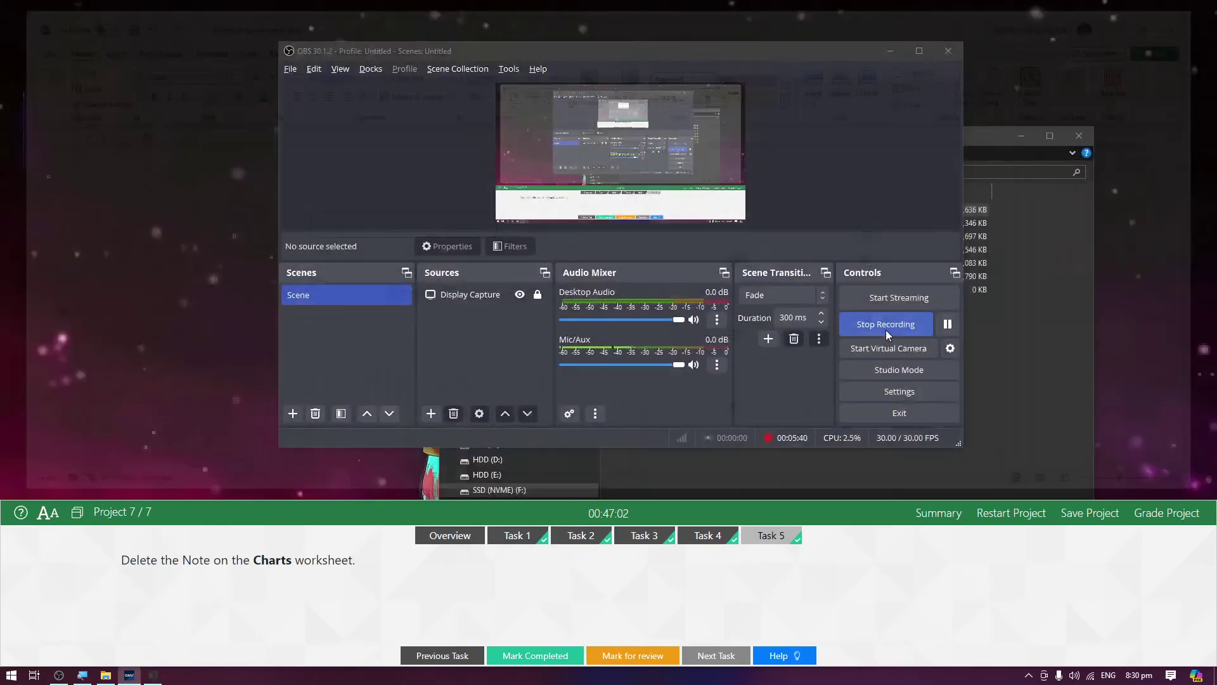